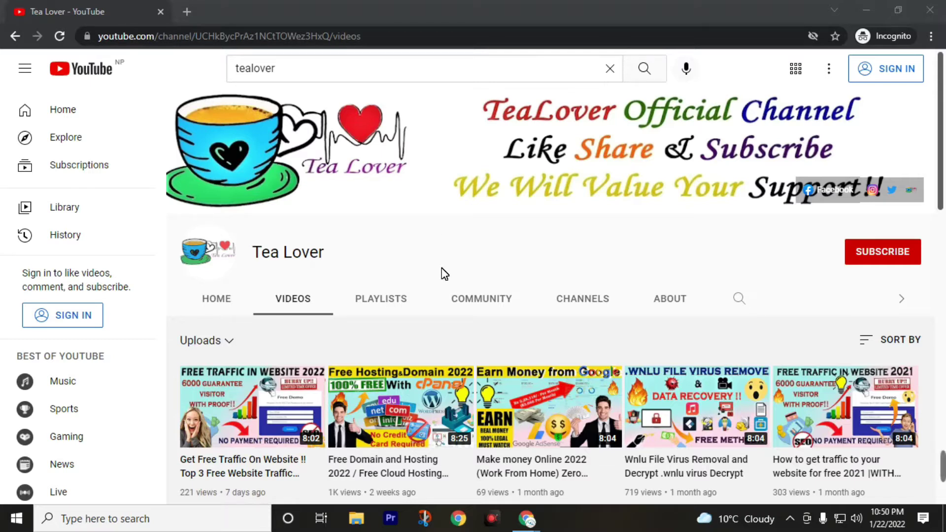
# Step: Browse the results and open the 'Make money Online 2022' video
pyautogui.scroll(-3, 443, 270)
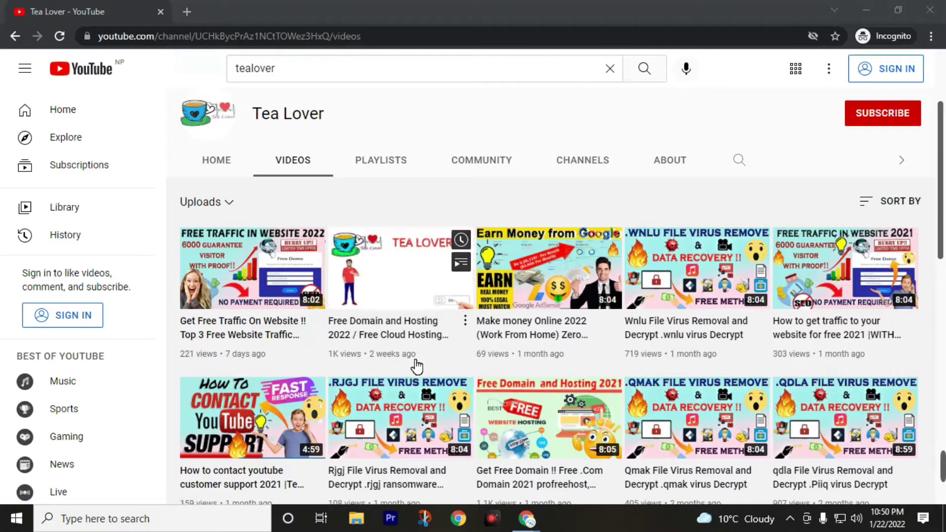
pyautogui.scroll(-1, 433, 365)
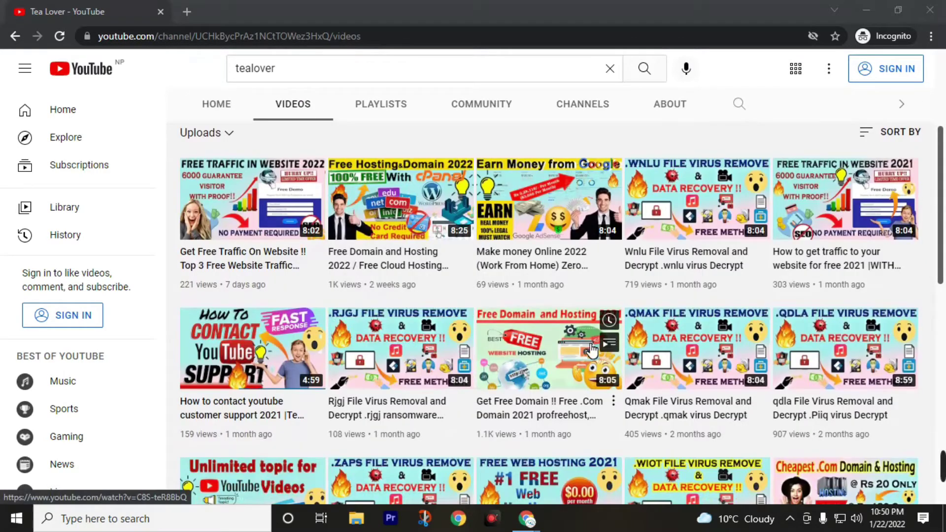
pyautogui.scroll(-4, 548, 374)
pyautogui.scroll(5, 548, 375)
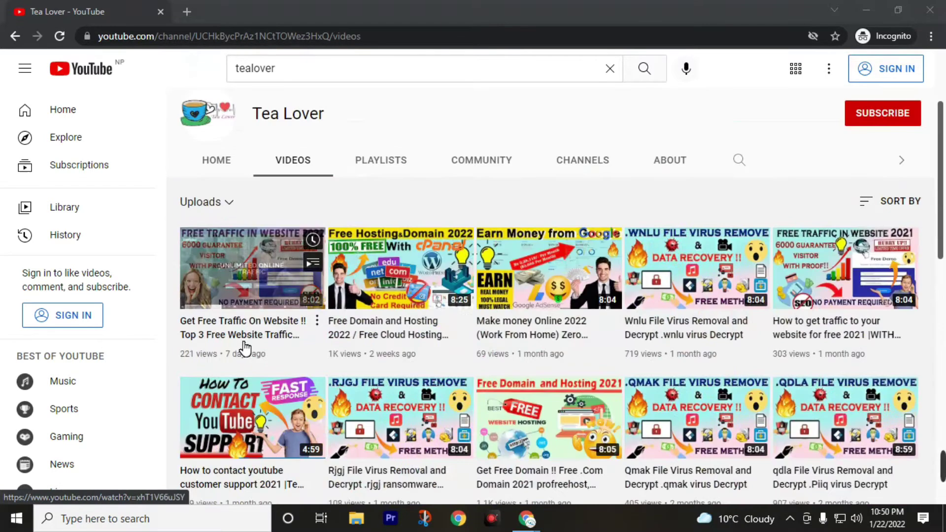
pyautogui.click(515, 298)
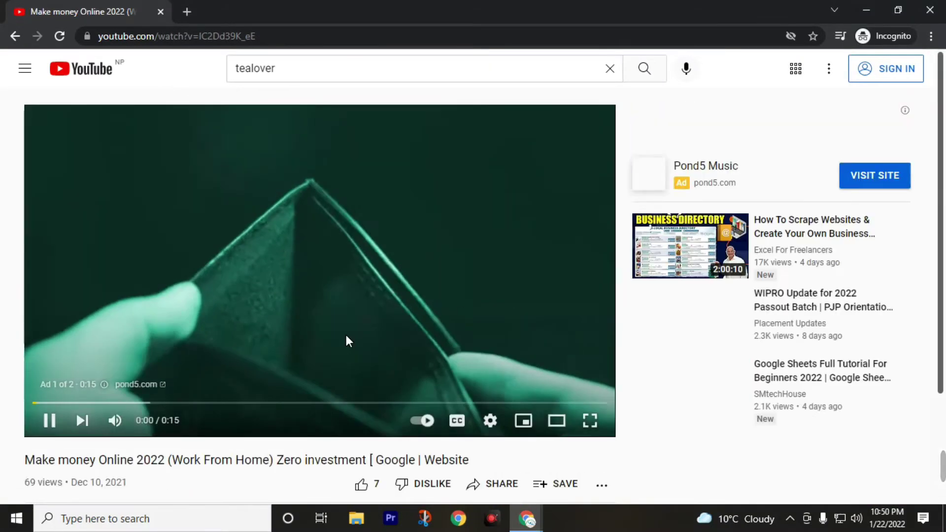
# Step: Pause the ad that starts playing and scroll down through the video description
pyautogui.scroll(-3, 347, 338)
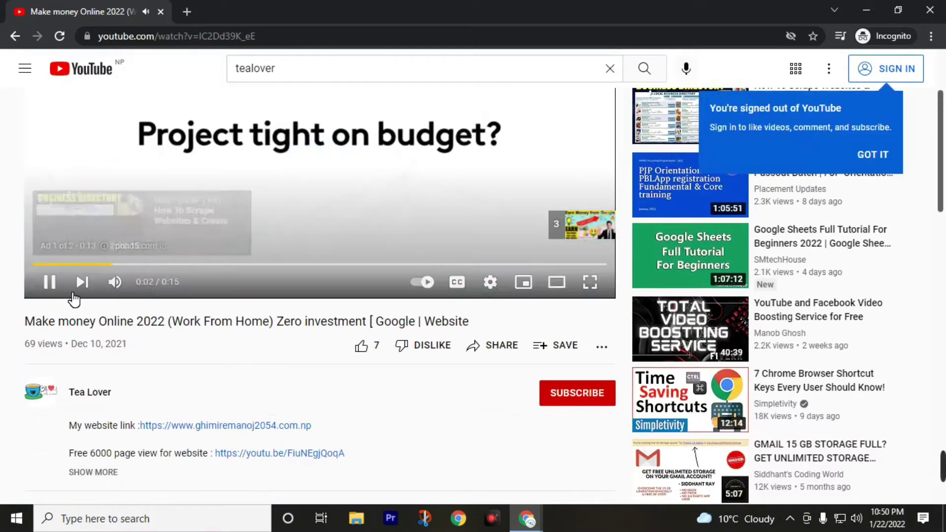
pyautogui.click(50, 282)
pyautogui.scroll(-3, 87, 333)
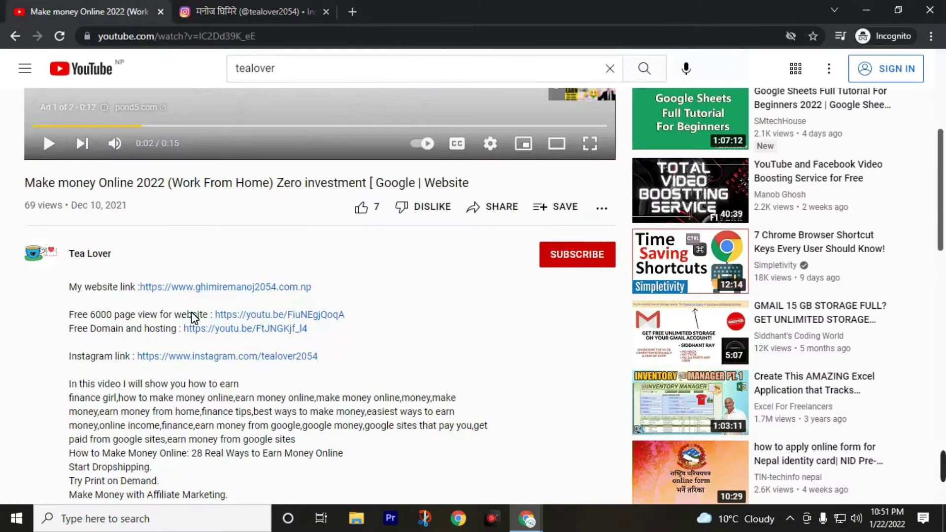
pyautogui.scroll(-3, 202, 329)
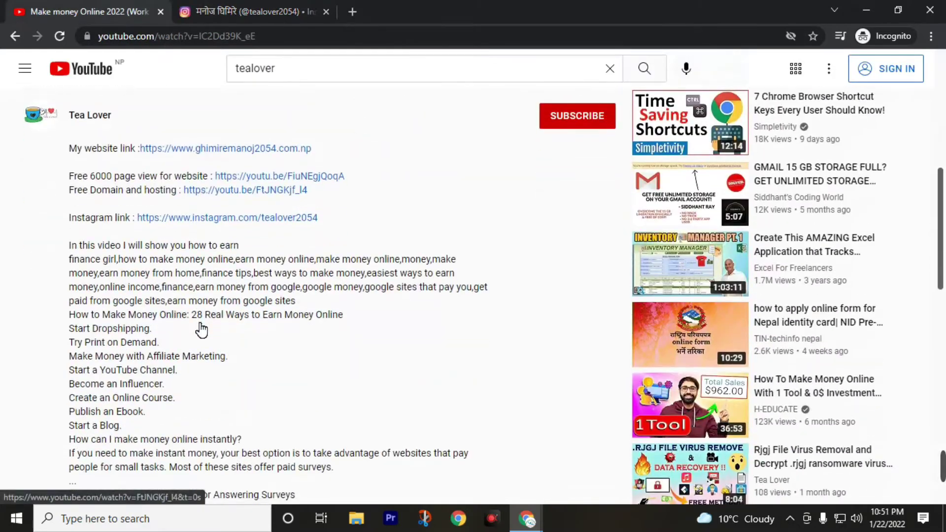
# Step: Switch to the Instagram tab and scroll the Tea Lover profile's post grid
pyautogui.click(245, 7)
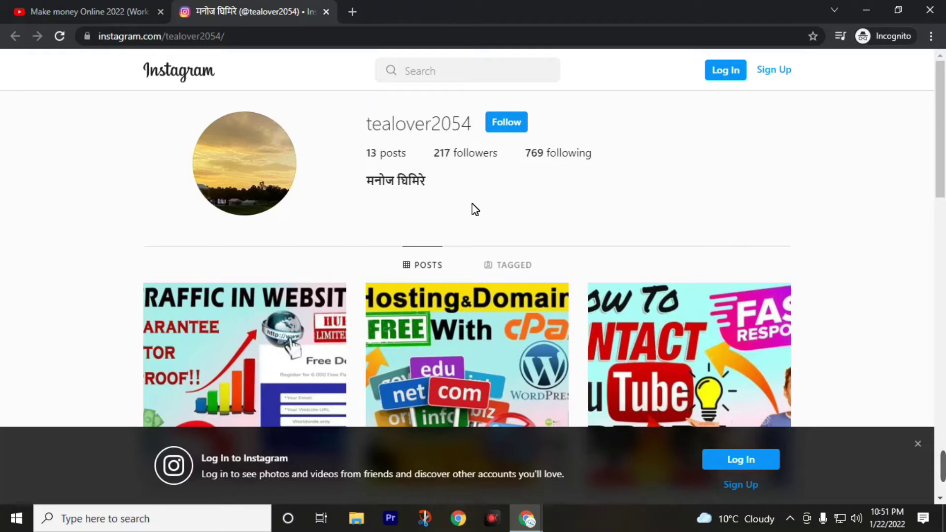
pyautogui.scroll(-4, 472, 209)
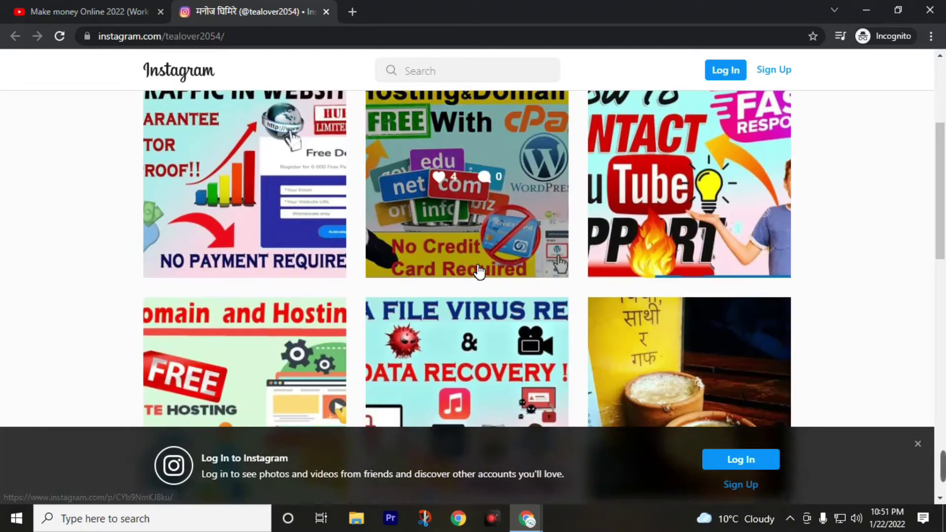
pyautogui.scroll(3, 457, 273)
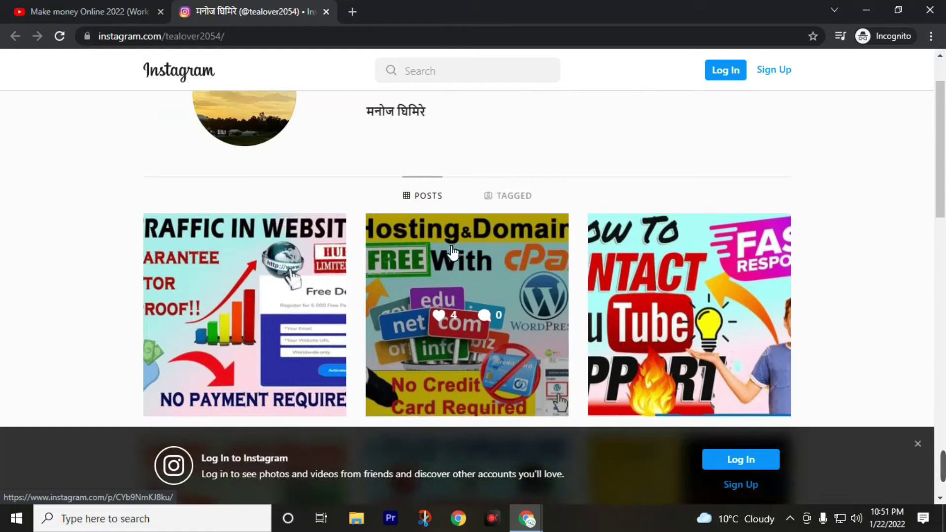
# Step: Return to the YouTube description and go to the Tea Lover website
pyautogui.click(78, 14)
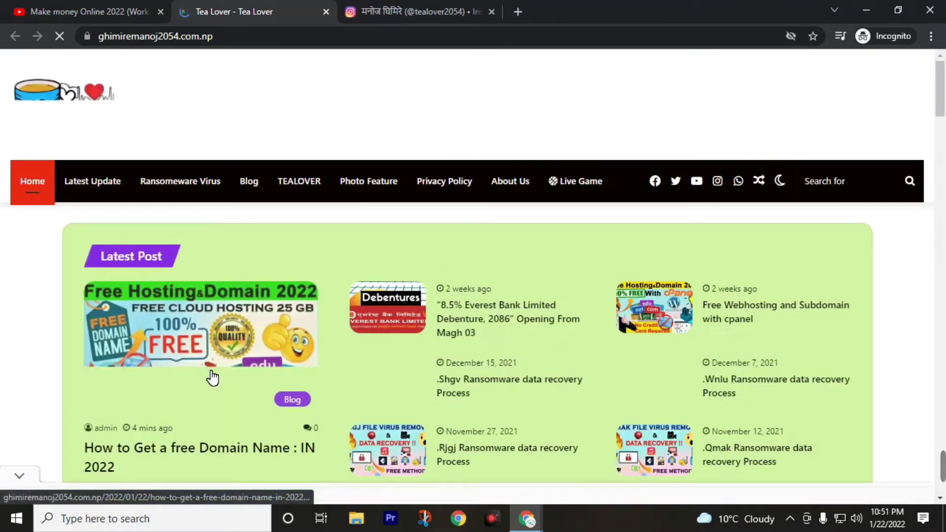
pyautogui.scroll(-1, 193, 374)
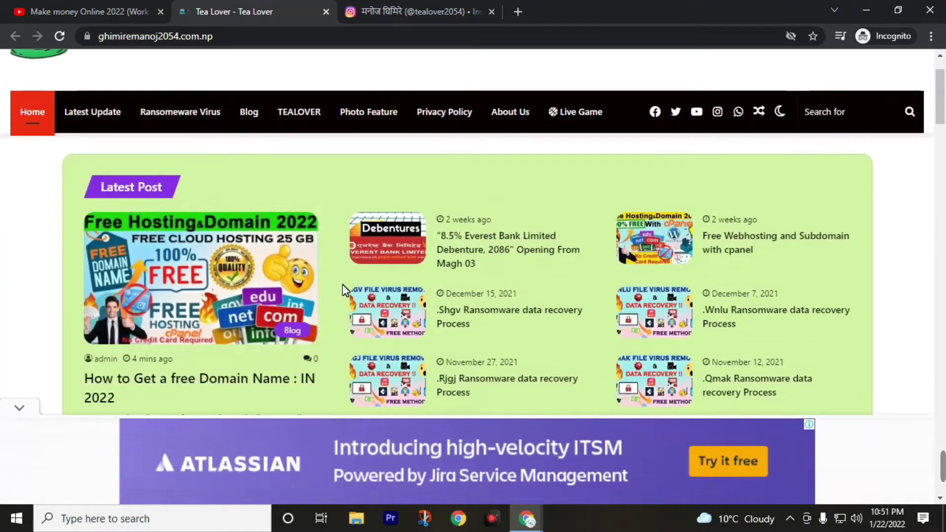
pyautogui.scroll(-1, 190, 334)
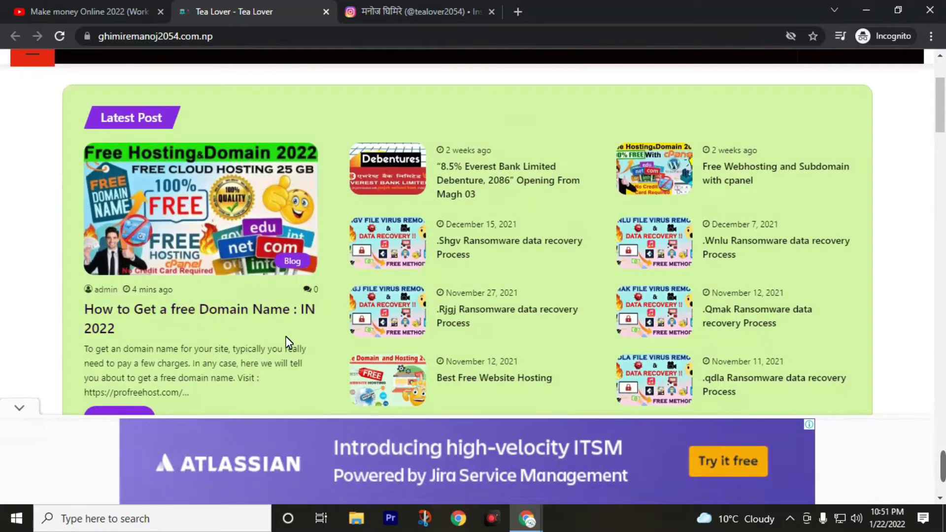
pyautogui.scroll(2, 288, 342)
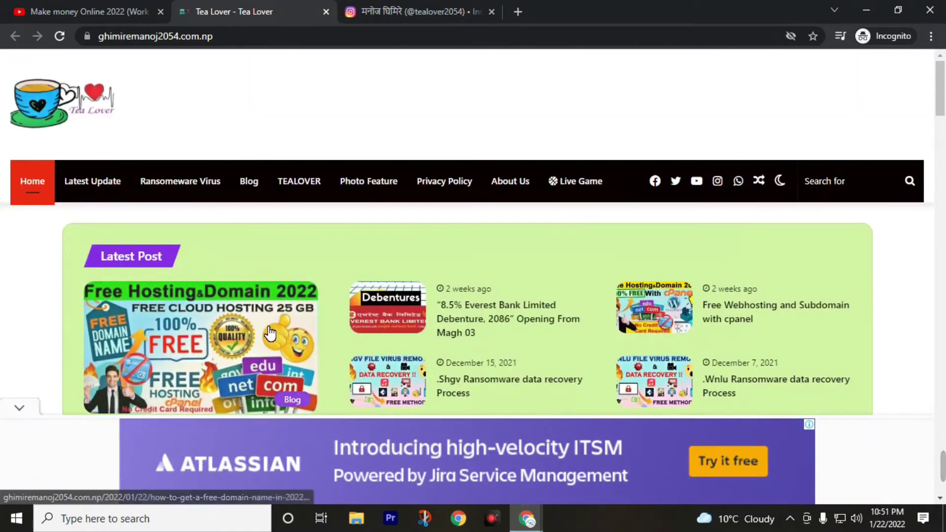
pyautogui.click(853, 190)
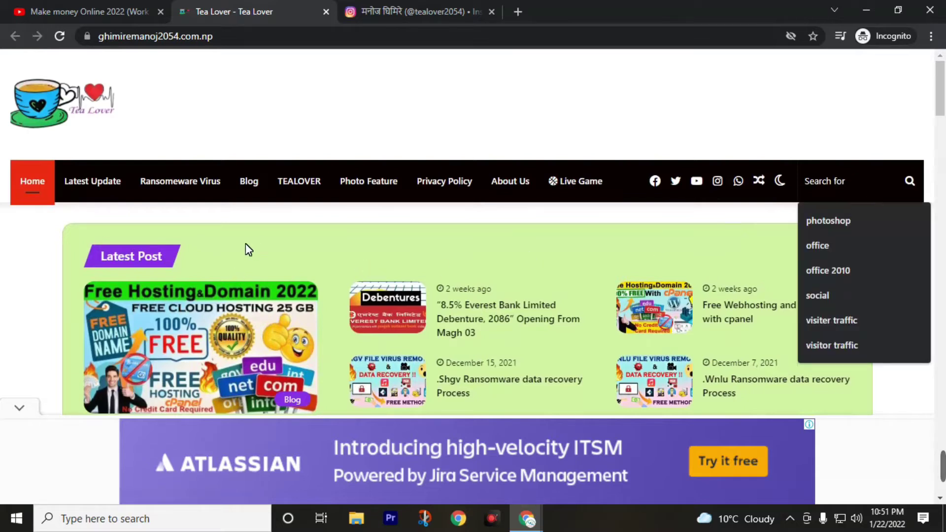
# Step: In the Blog category, dismiss the ad and open the 'How to Get a free Domain Name : IN 2022' post
pyautogui.click(255, 195)
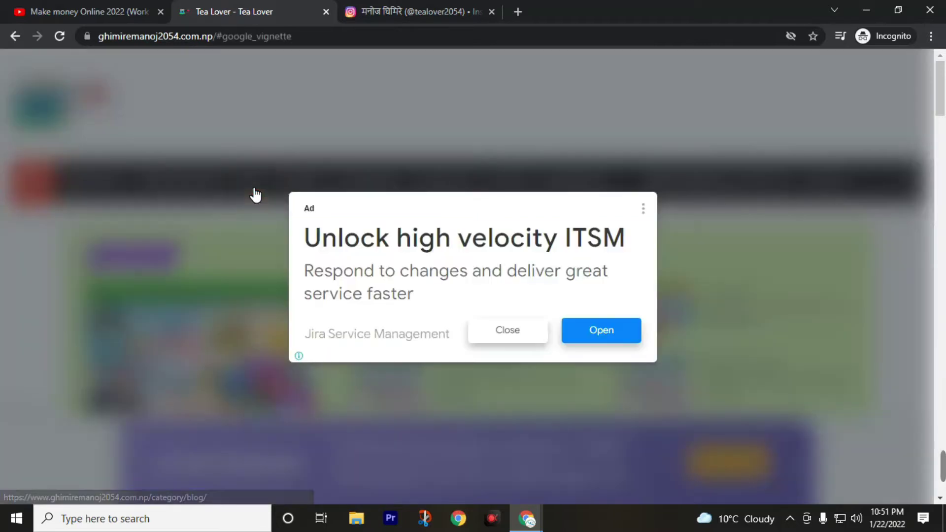
pyautogui.click(521, 331)
pyautogui.scroll(-4, 406, 345)
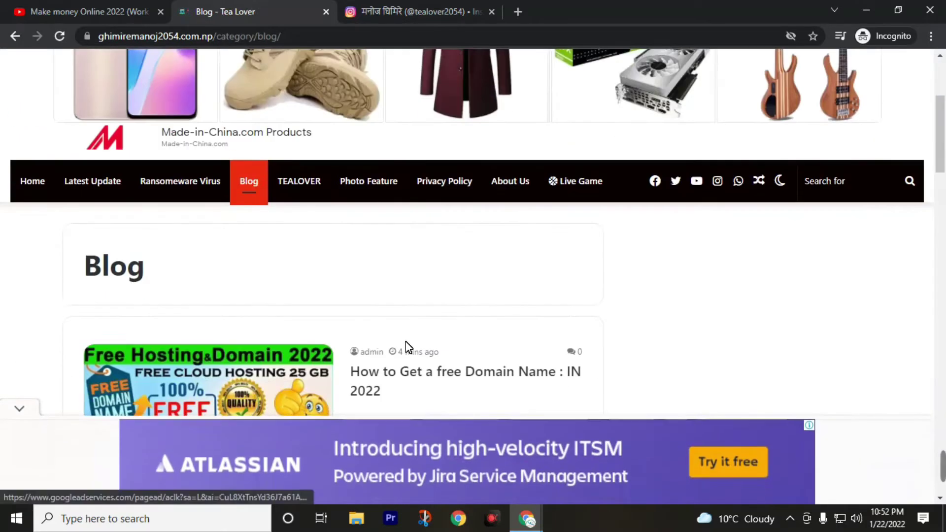
pyautogui.scroll(-4, 409, 339)
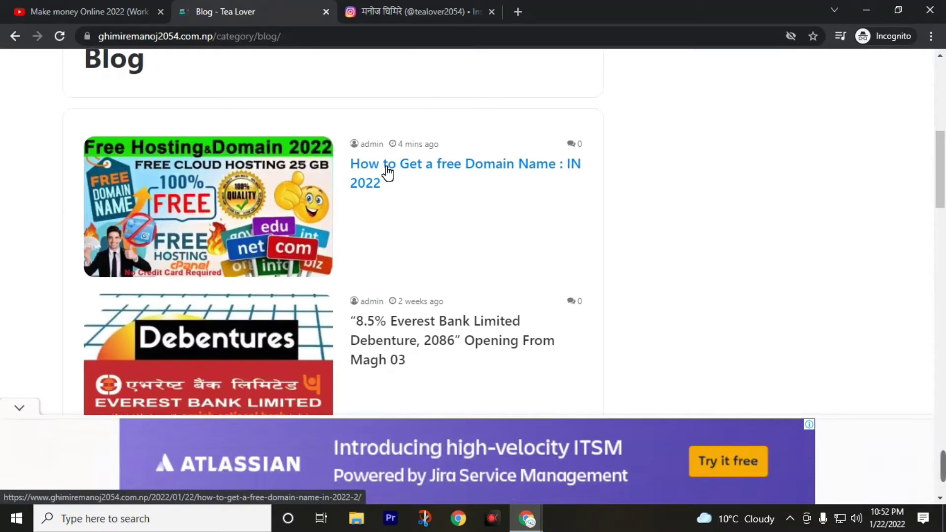
pyautogui.click(388, 170)
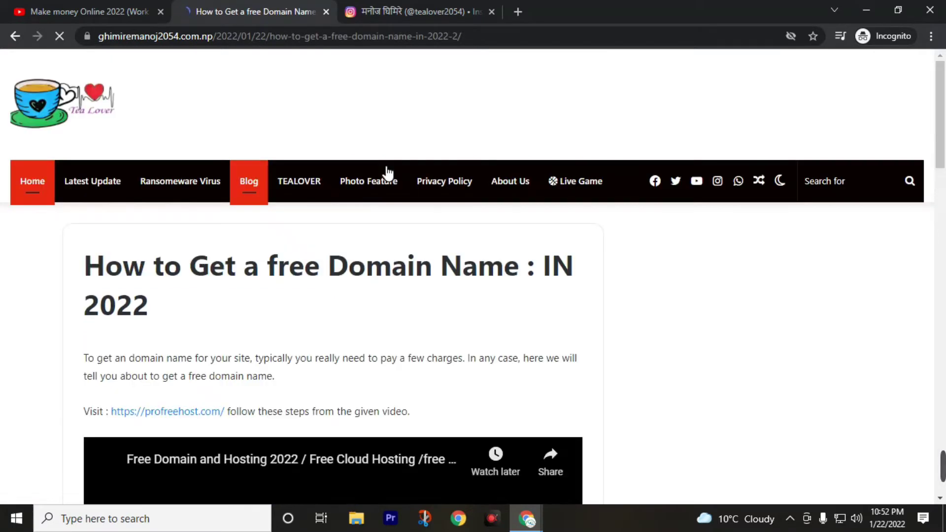
pyautogui.scroll(-3, 143, 270)
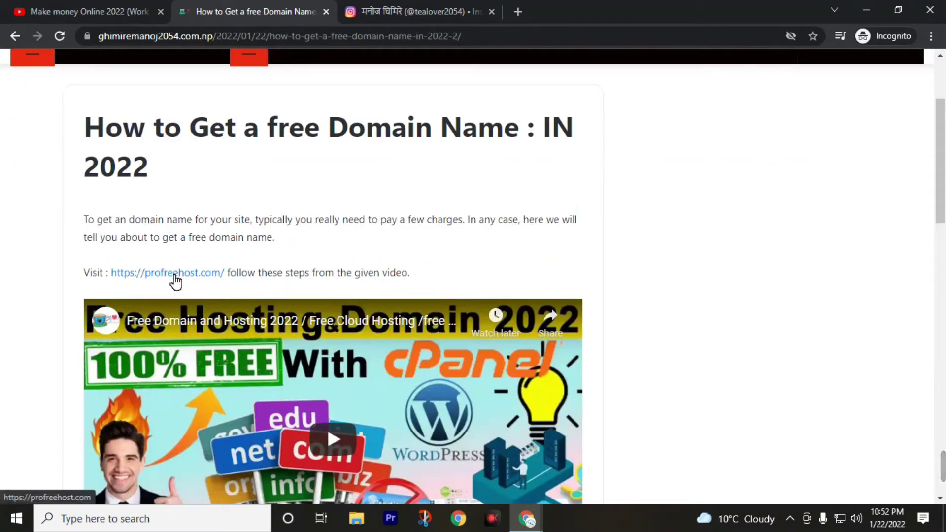
pyautogui.scroll(-2, 296, 334)
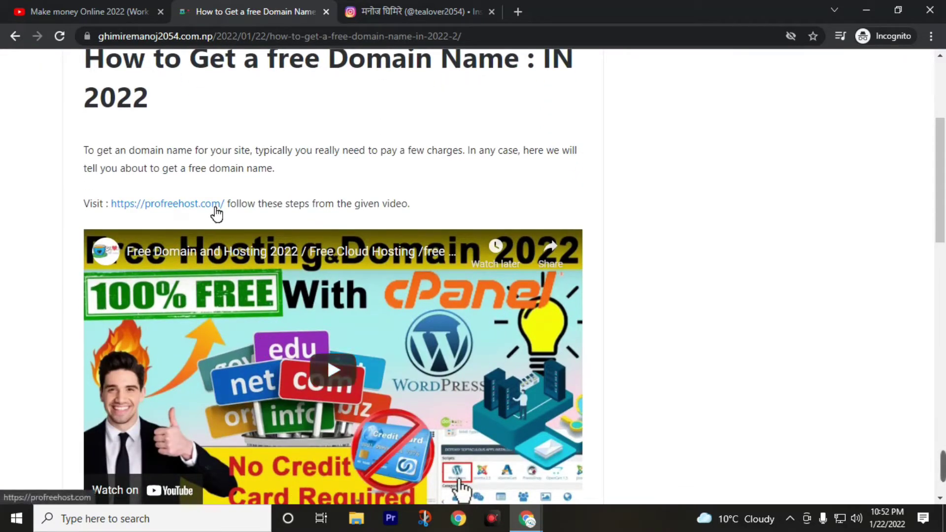
# Step: Follow the post's profreehost.com link and scroll through the home page's free hosting features
pyautogui.click(186, 205)
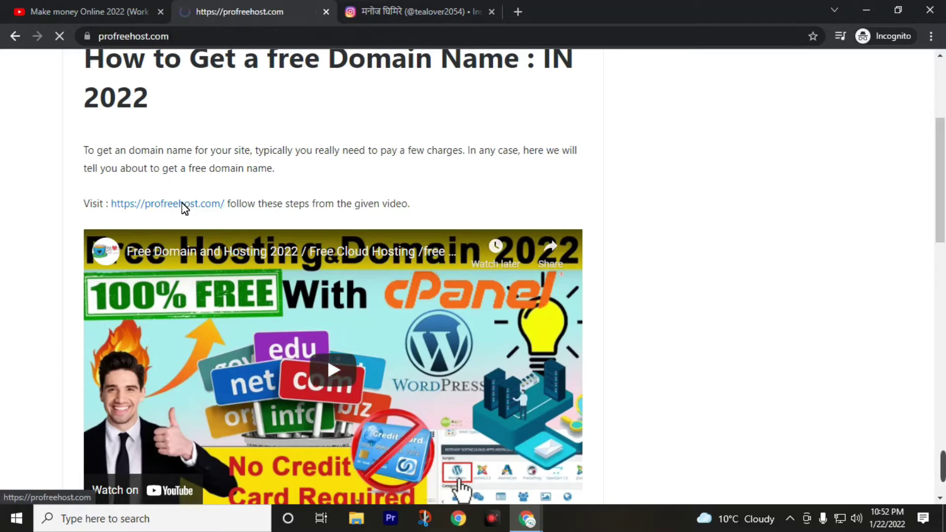
pyautogui.scroll(-1, 148, 240)
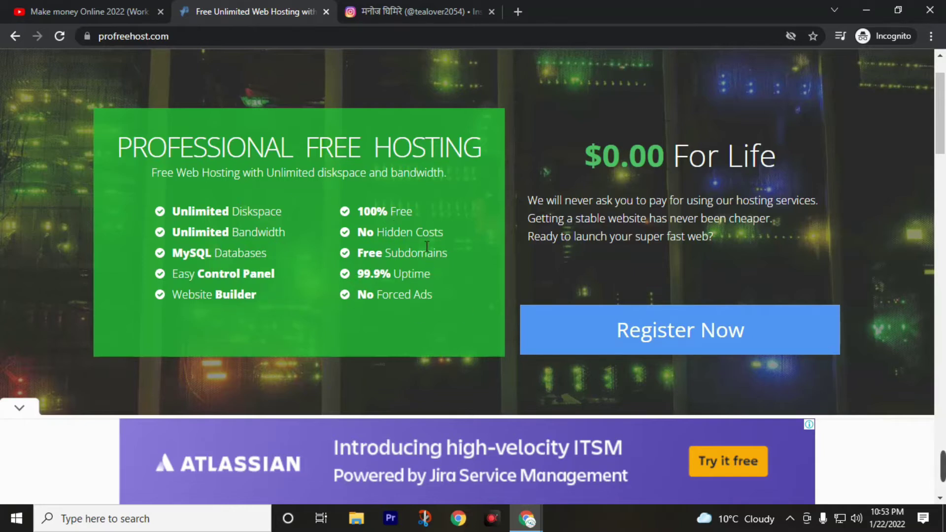
pyautogui.scroll(-1, 391, 266)
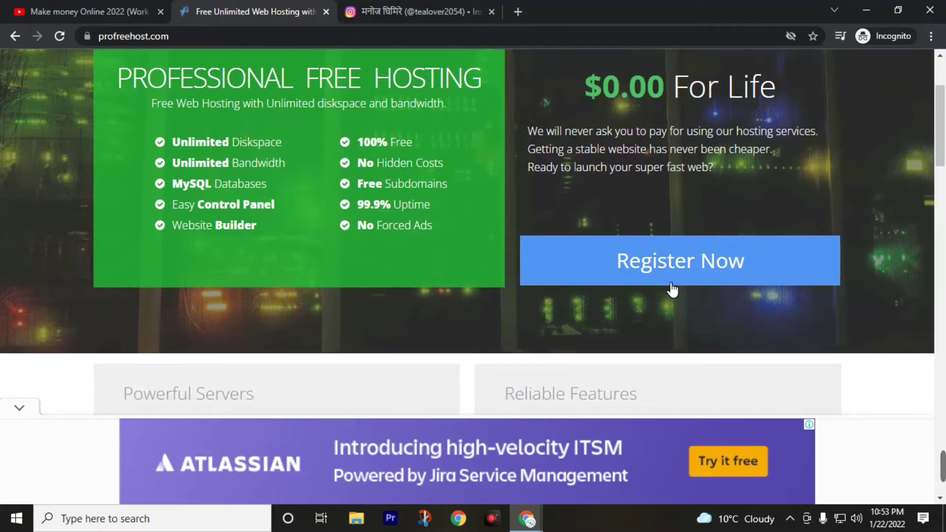
pyautogui.scroll(-1, 608, 288)
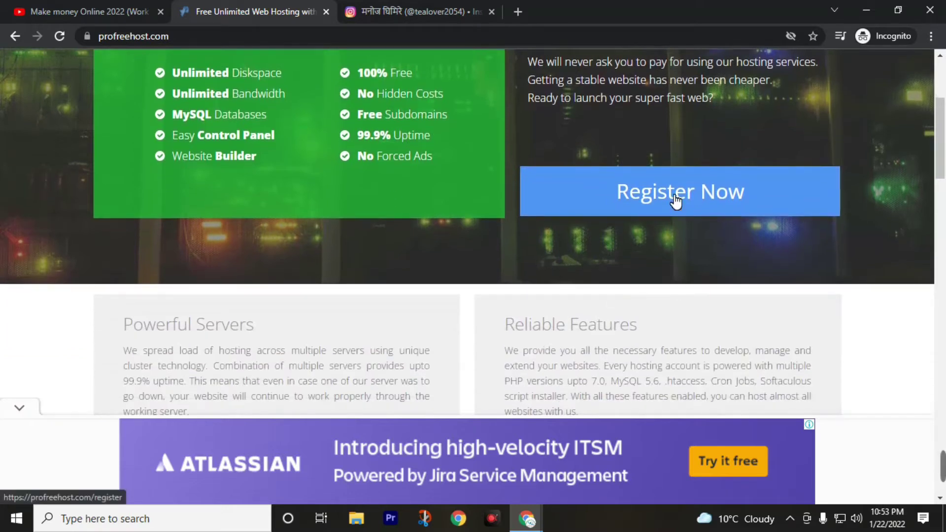
# Step: Register a ProFreeHost account with the saved email address and a password, then switch to the mail browser
pyautogui.click(676, 197)
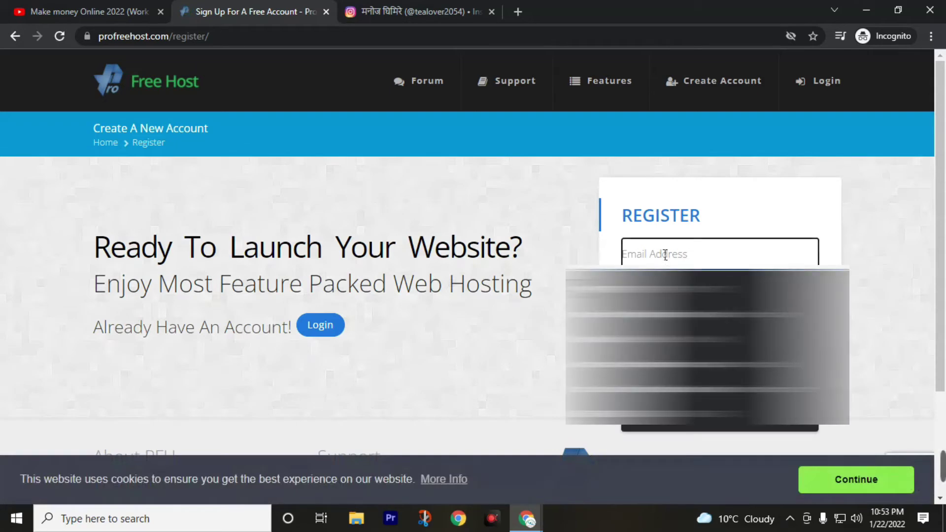
pyautogui.click(642, 389)
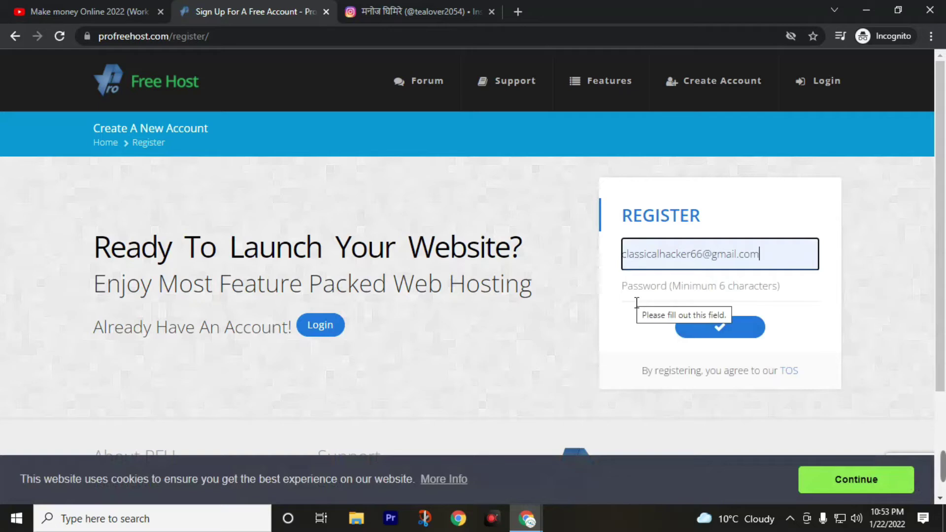
pyautogui.click(637, 301)
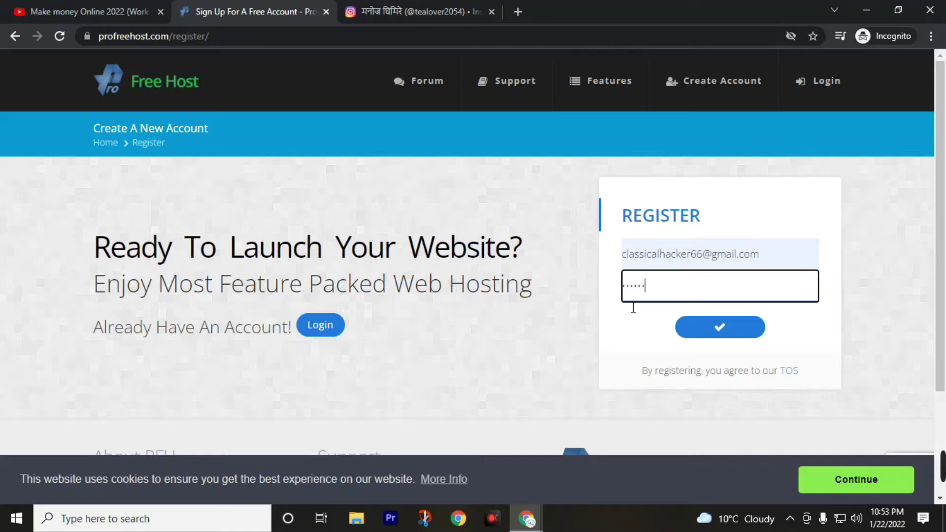
pyautogui.click(727, 326)
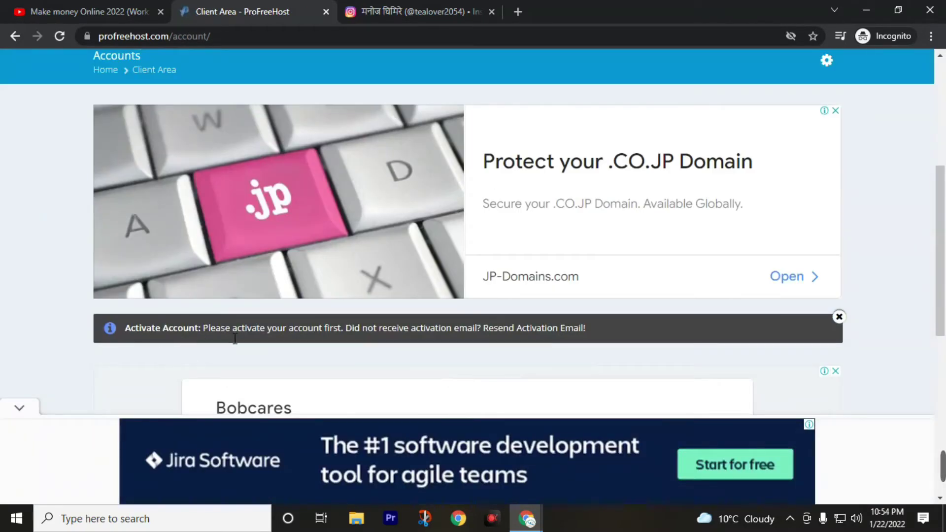
pyautogui.scroll(6, 333, 340)
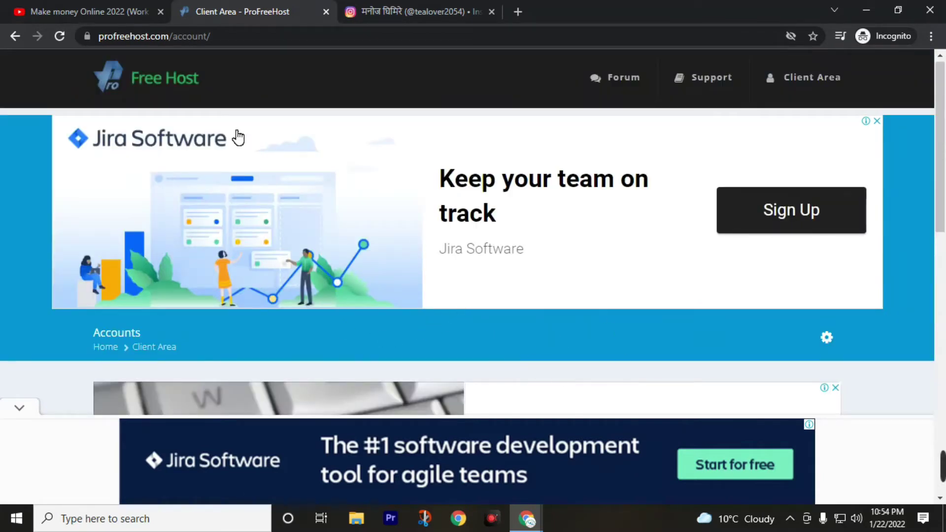
pyautogui.hotkey('alt', 'Tab')
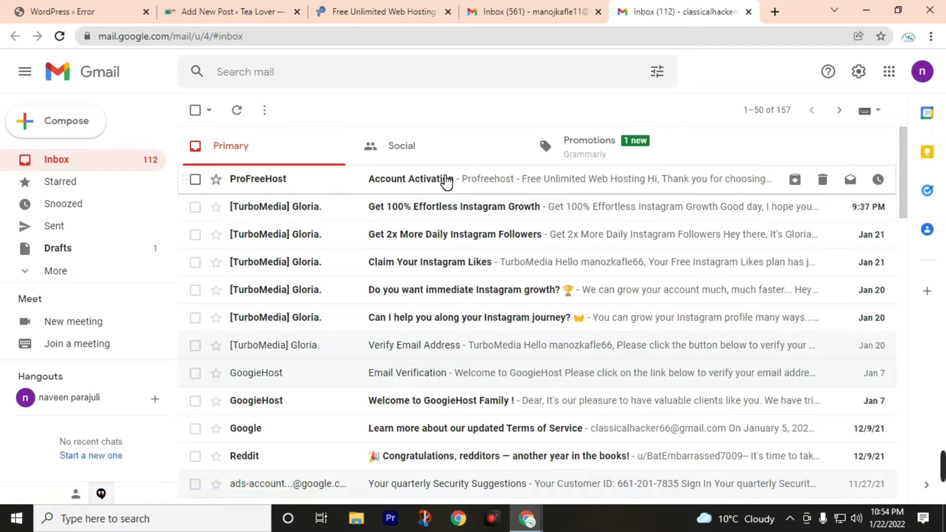
# Step: Expand the Gmail folder list and open the ProFreeHost 'Account Activation' email
pyautogui.click(52, 271)
pyautogui.scroll(-3, 111, 208)
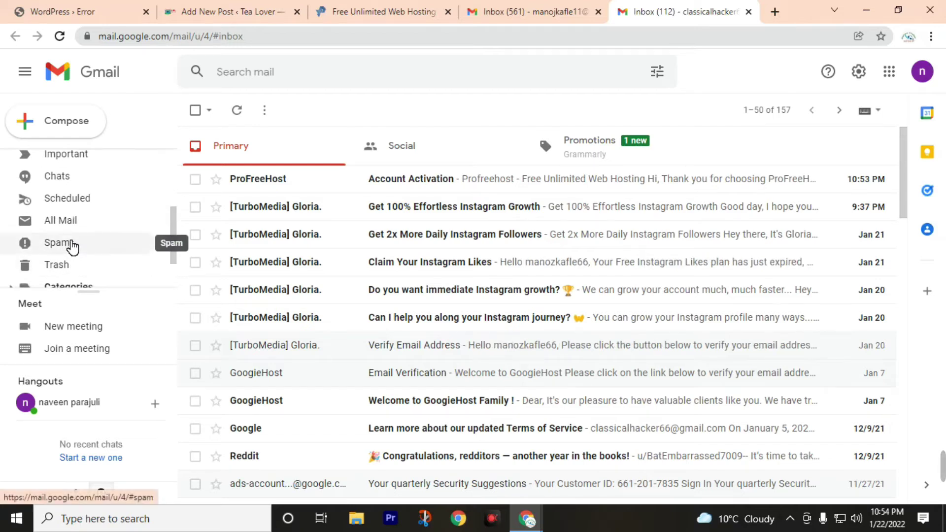
pyautogui.click(483, 183)
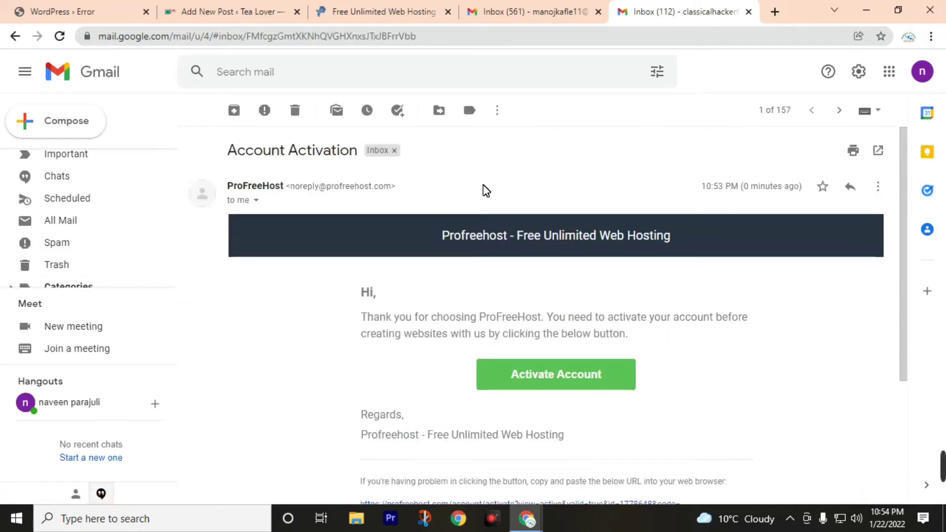
pyautogui.scroll(-1, 334, 281)
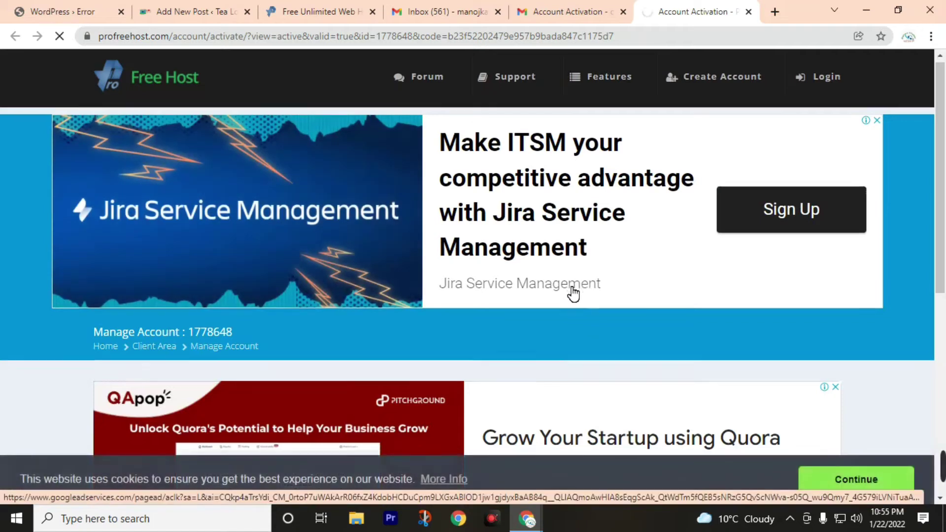
# Step: Go to the Client Area, dismiss the full-page ad, and choose Create New Account
pyautogui.scroll(-1, 574, 294)
pyautogui.scroll(-4, 574, 294)
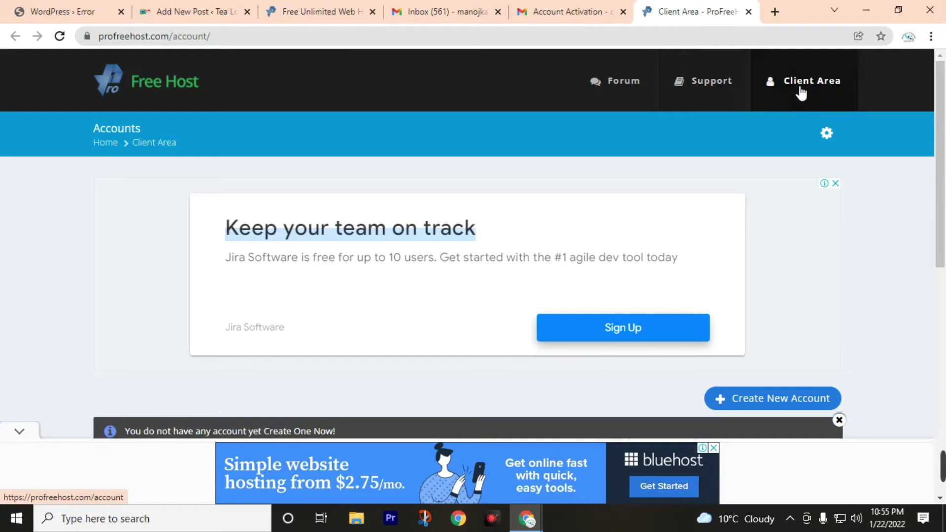
pyautogui.click(802, 87)
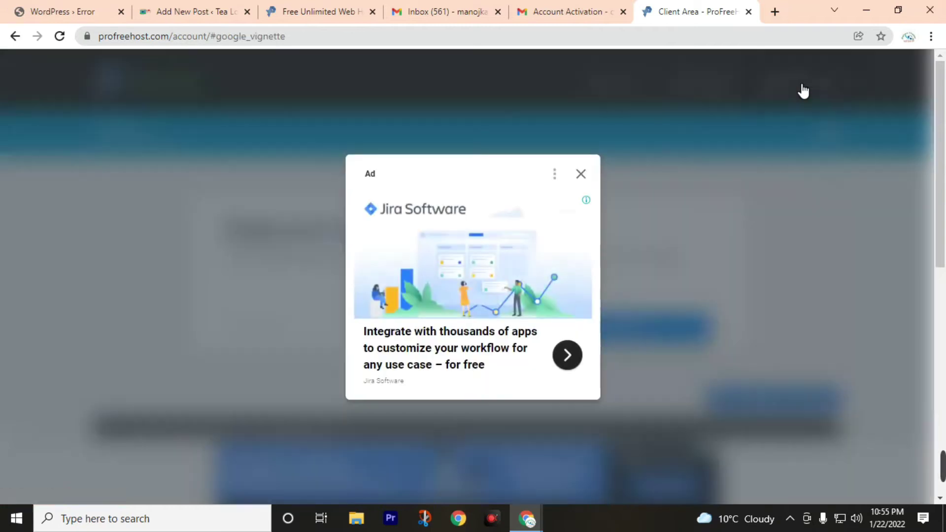
pyautogui.click(587, 178)
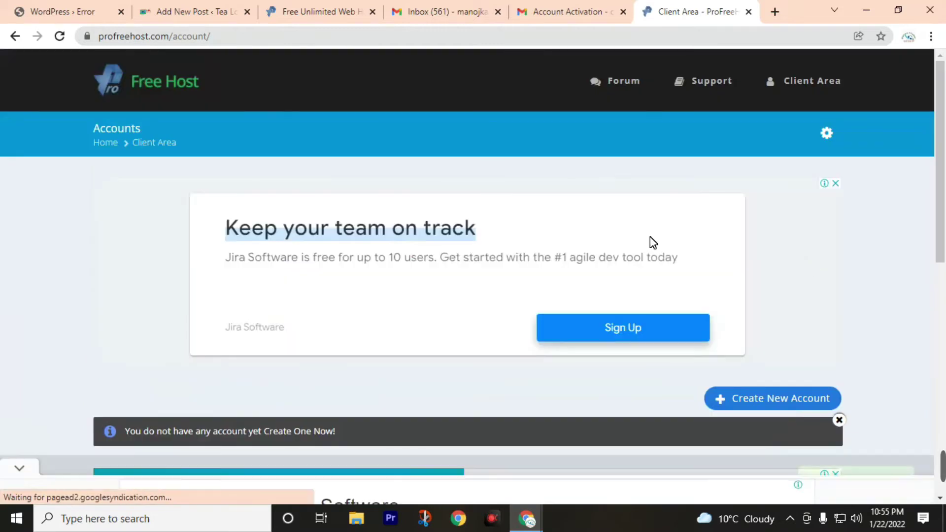
pyautogui.scroll(-5, 138, 161)
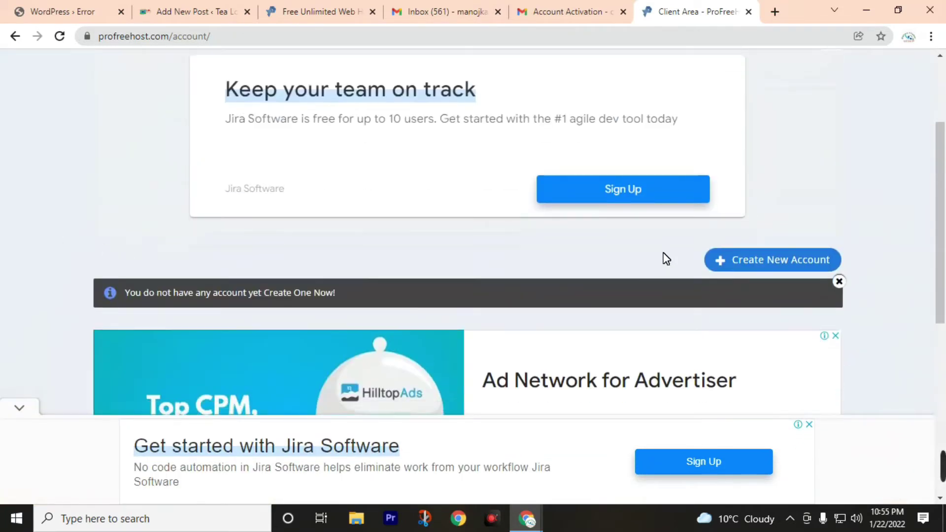
pyautogui.click(745, 270)
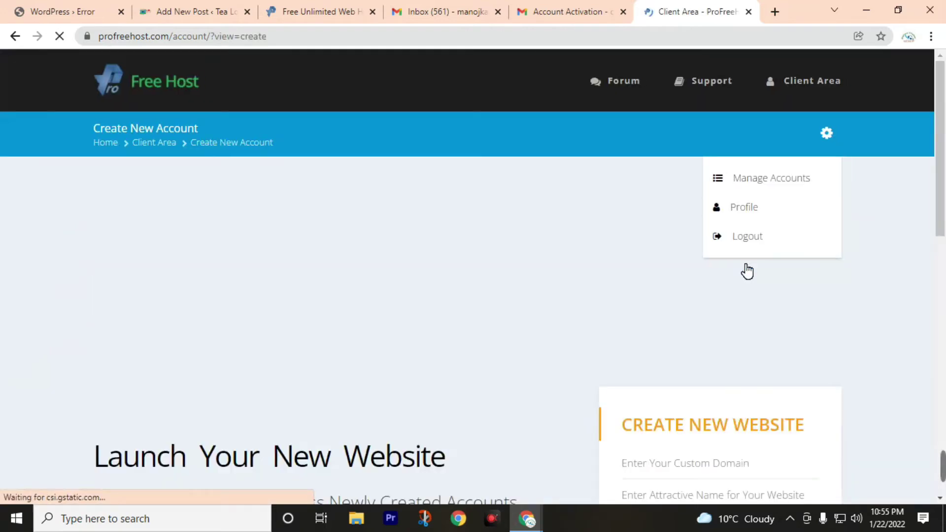
# Step: Enter the website name 'tealover' and keep the Free Domain option on unaux.com
pyautogui.scroll(-5, 374, 317)
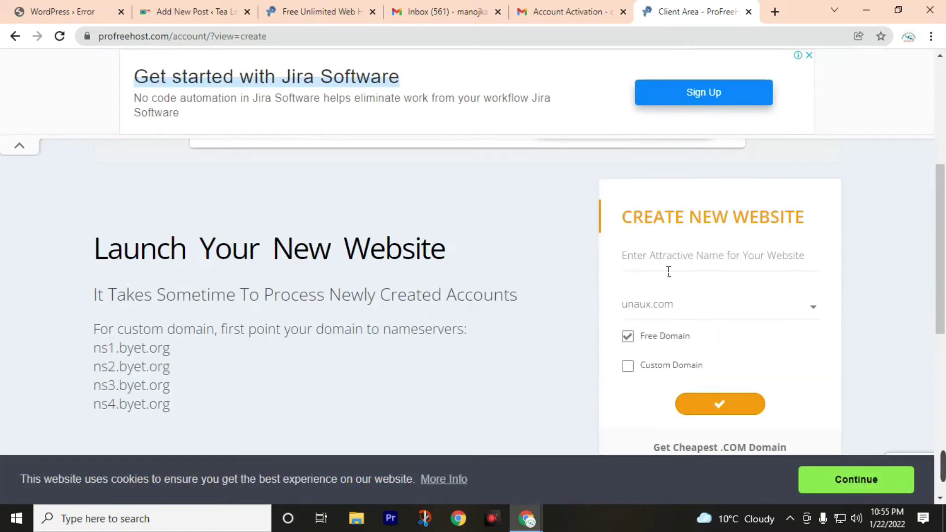
pyautogui.click(667, 271)
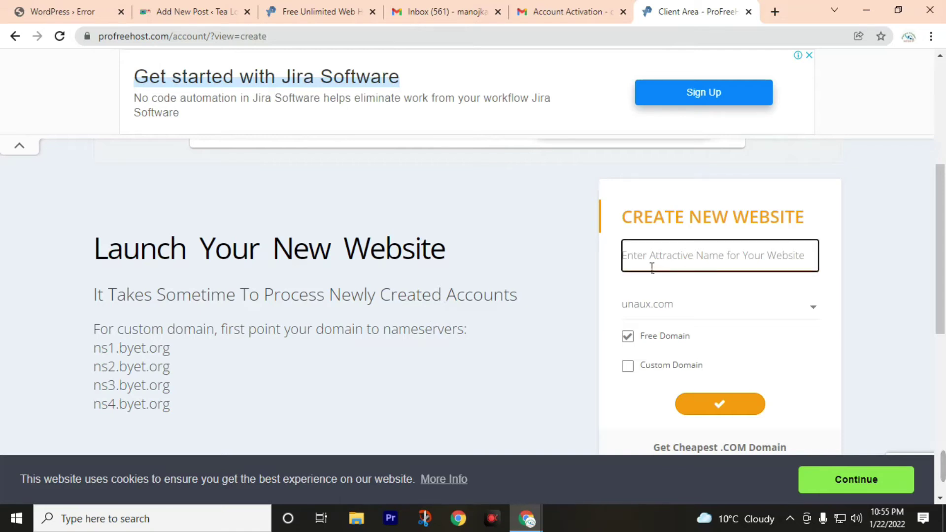
pyautogui.write('tealover')
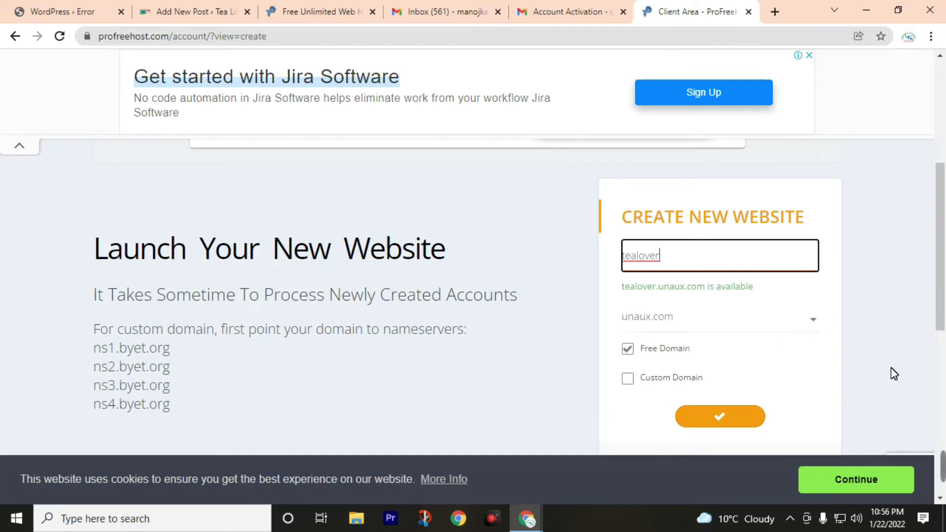
pyautogui.click(629, 379)
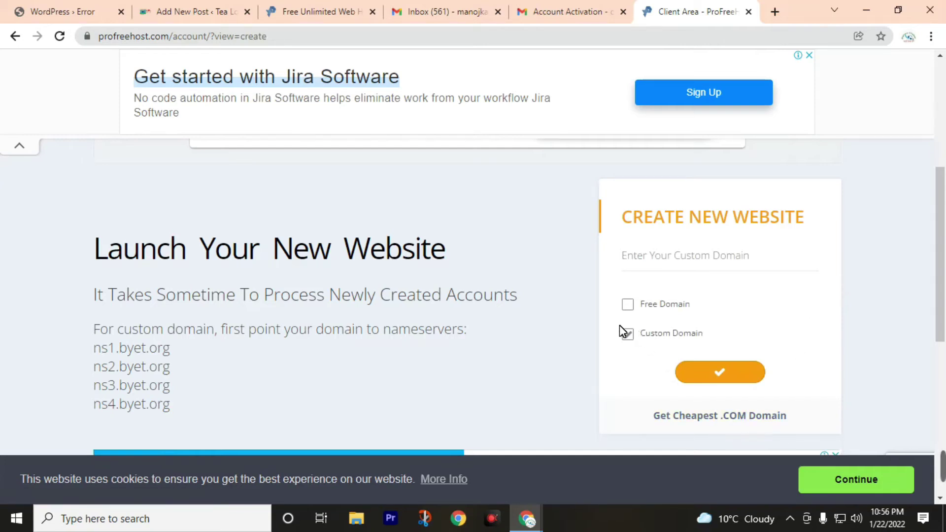
pyautogui.click(628, 306)
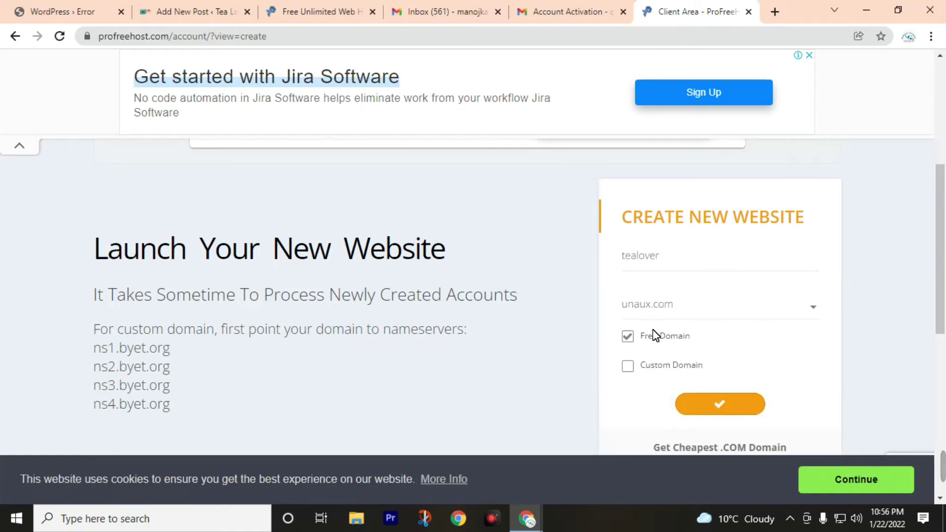
# Step: Submit the tealover website request and find tealover.unaux.com under Your Accounts
pyautogui.click(724, 415)
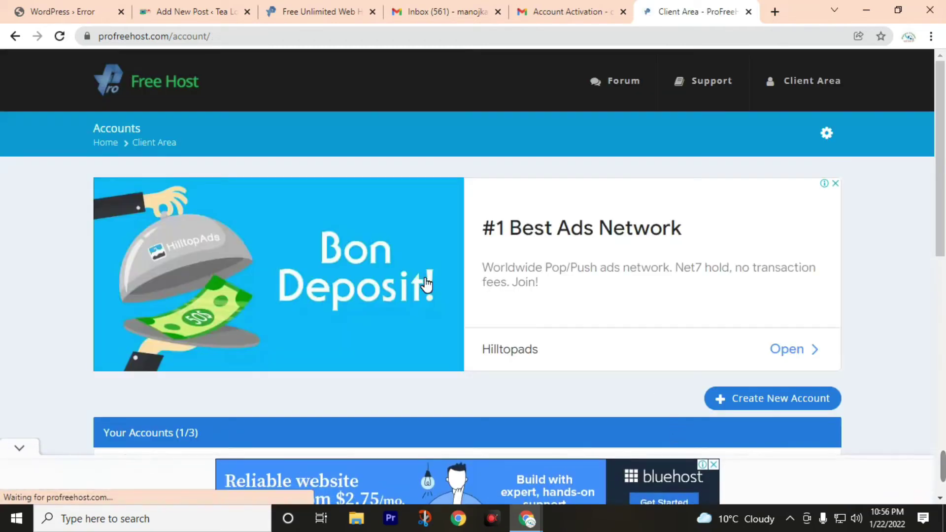
pyautogui.scroll(-3, 422, 283)
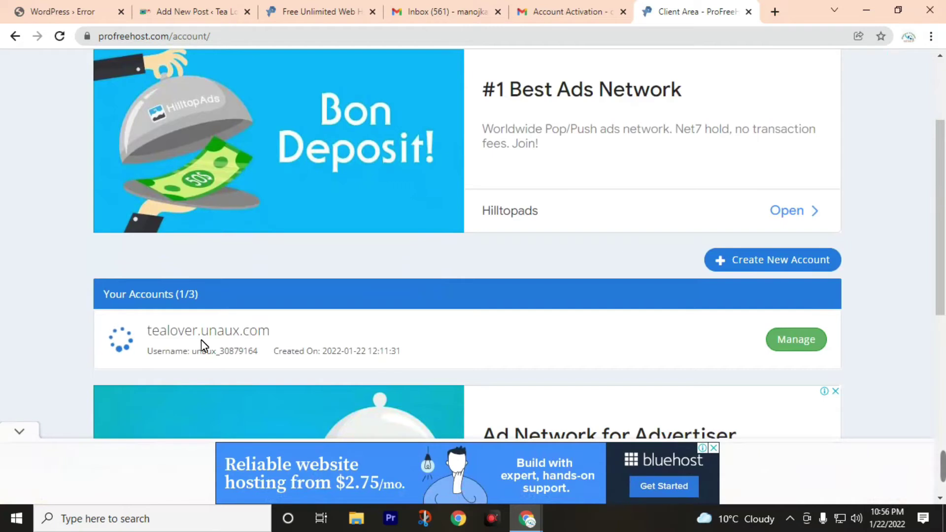
pyautogui.scroll(-1, 202, 340)
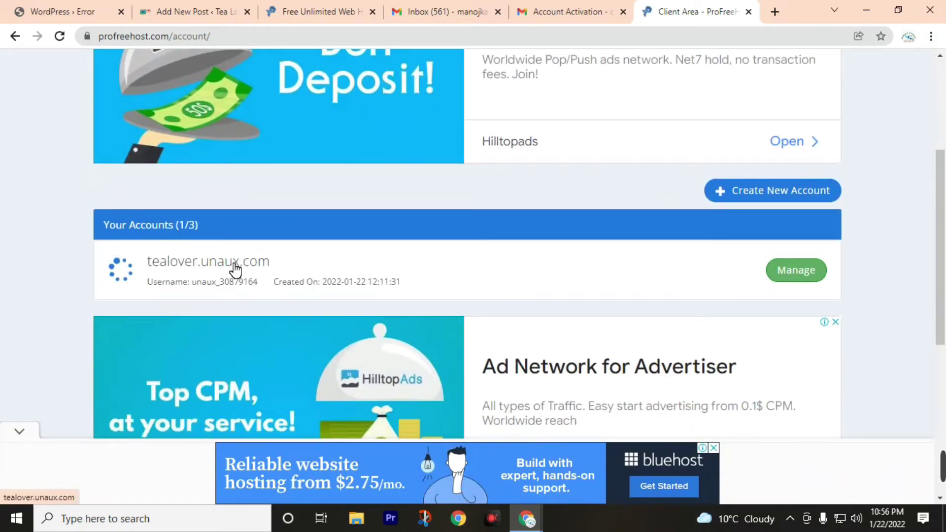
pyautogui.scroll(-1, 237, 320)
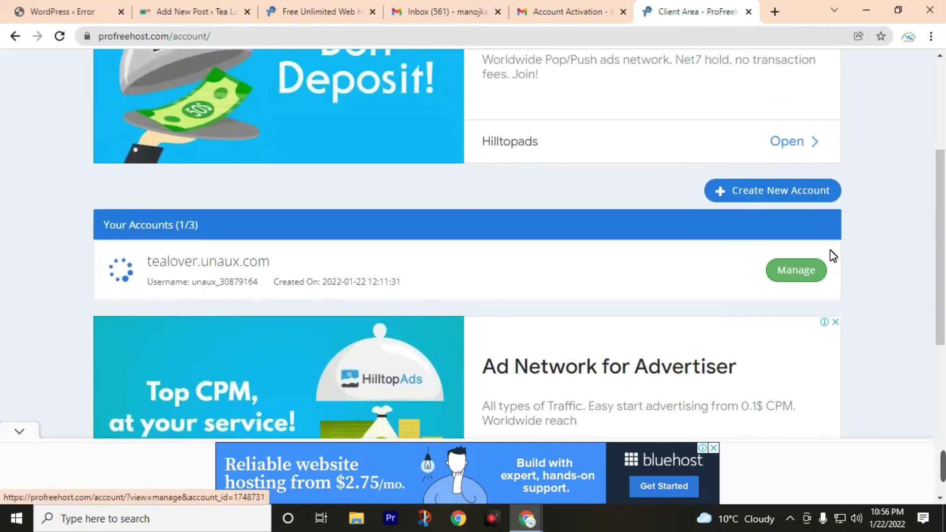
pyautogui.scroll(1, 829, 256)
pyautogui.click(808, 275)
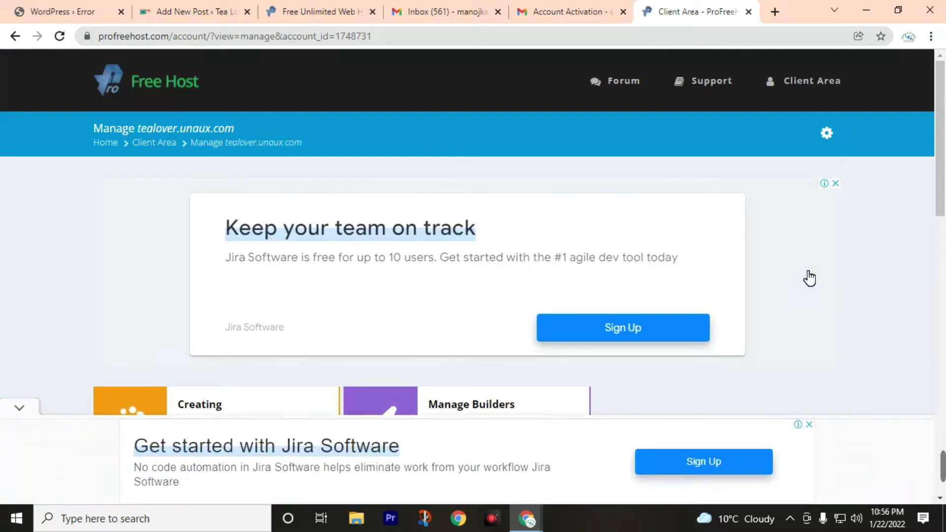
pyautogui.scroll(-1, 809, 278)
pyautogui.scroll(-1, 809, 278)
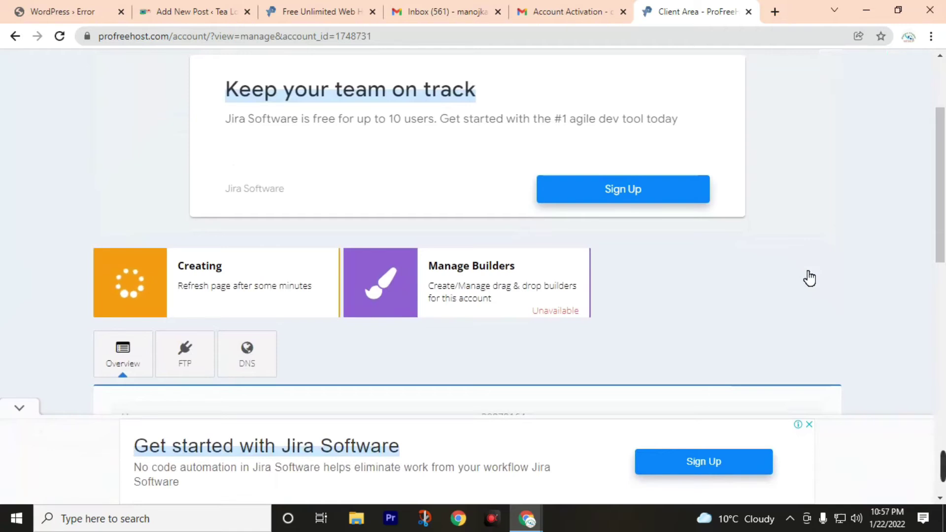
pyautogui.scroll(-2, 809, 278)
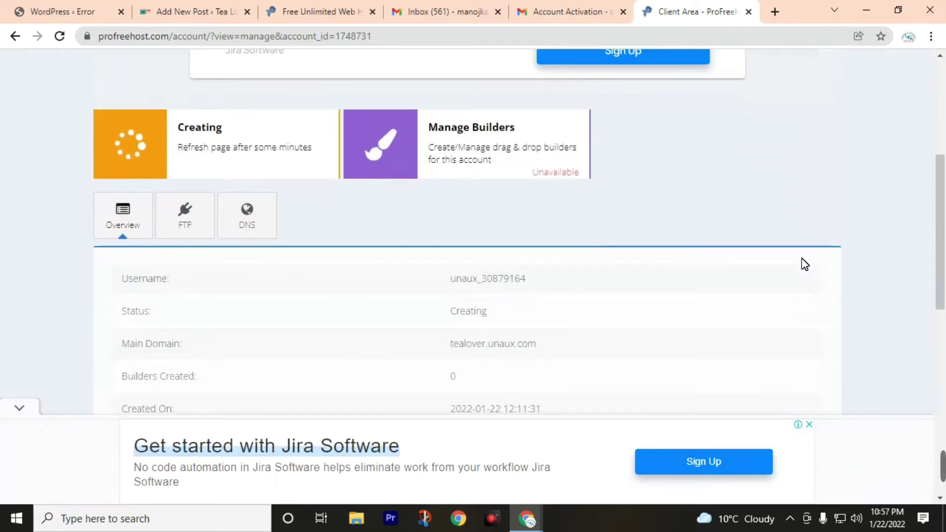
pyautogui.scroll(-1, 802, 261)
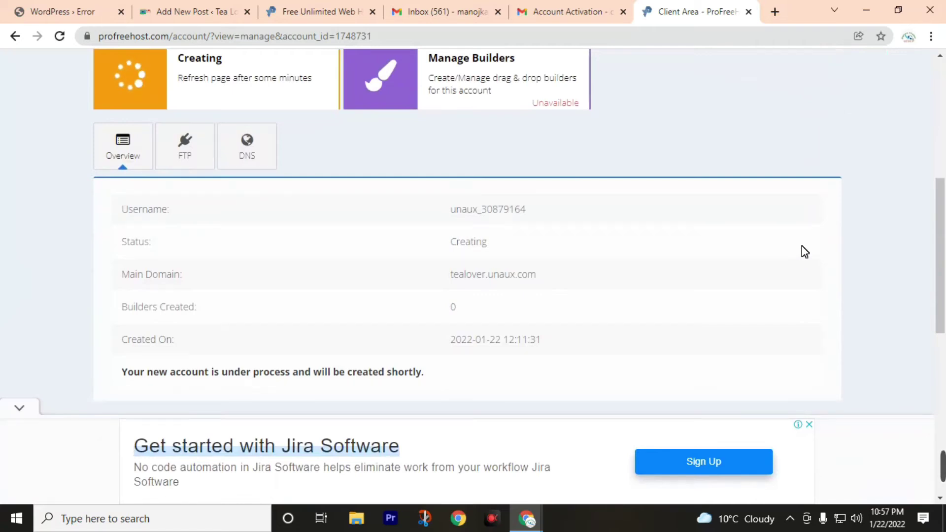
pyautogui.scroll(-3, 804, 251)
pyautogui.scroll(-3, 805, 251)
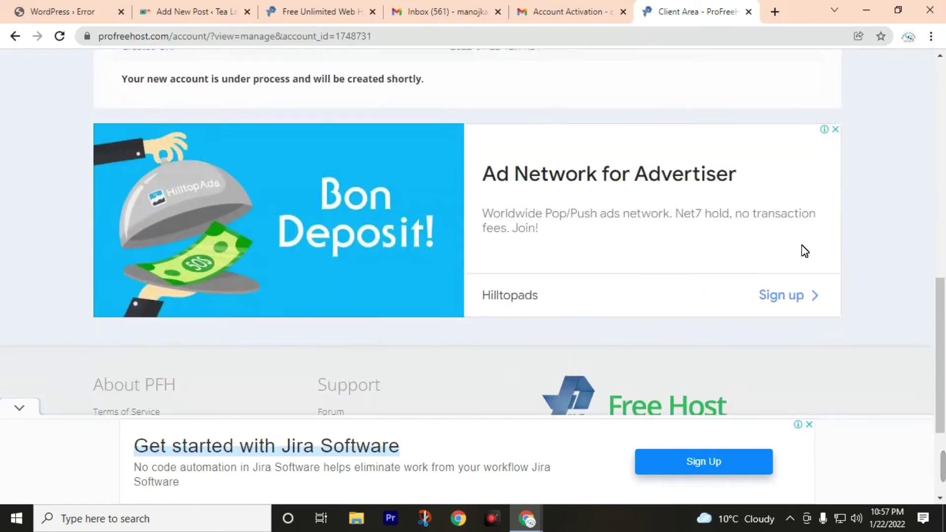
pyautogui.scroll(6, 665, 325)
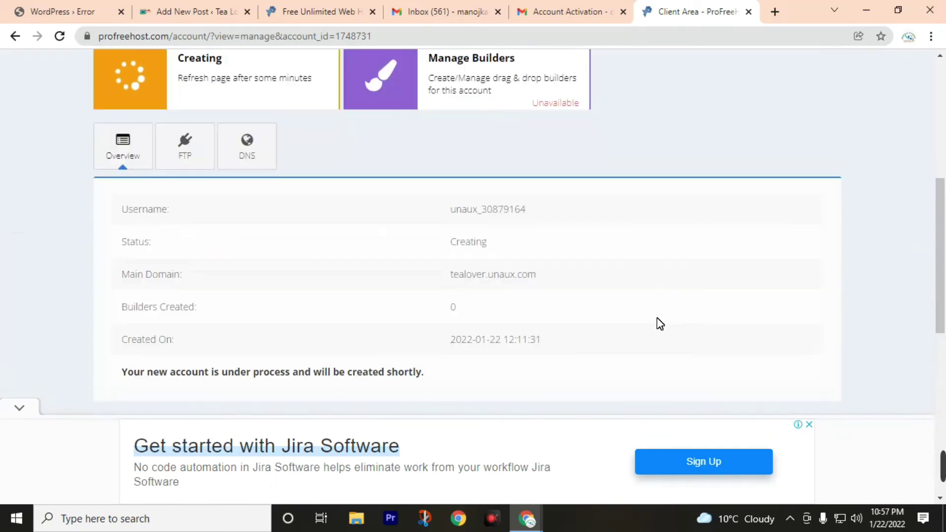
pyautogui.scroll(1, 646, 323)
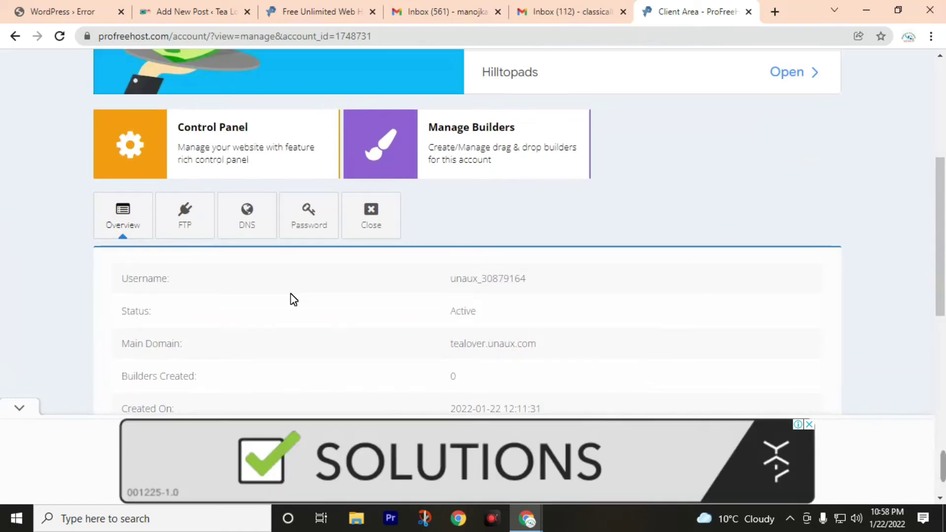
# Step: Scroll the tealover.unaux.com account page until its status shows Active
pyautogui.scroll(-1, 251, 325)
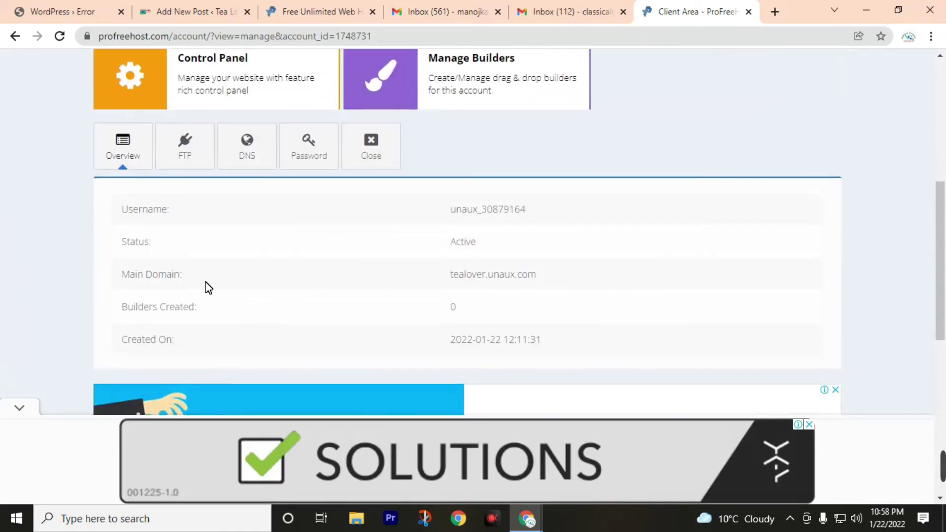
pyautogui.scroll(3, 317, 309)
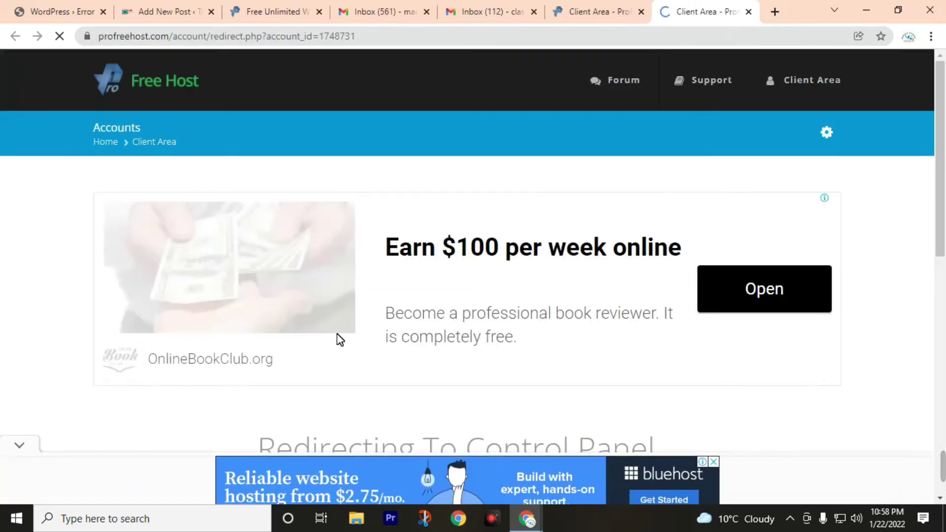
pyautogui.scroll(-10, 339, 340)
pyautogui.scroll(5, 343, 346)
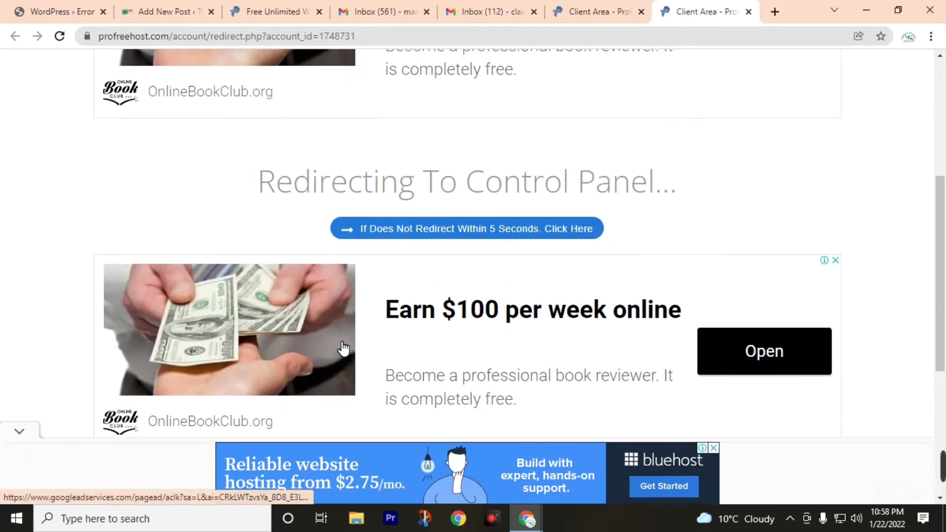
pyautogui.scroll(4, 343, 348)
pyautogui.scroll(1, 342, 348)
pyautogui.scroll(-3, 340, 345)
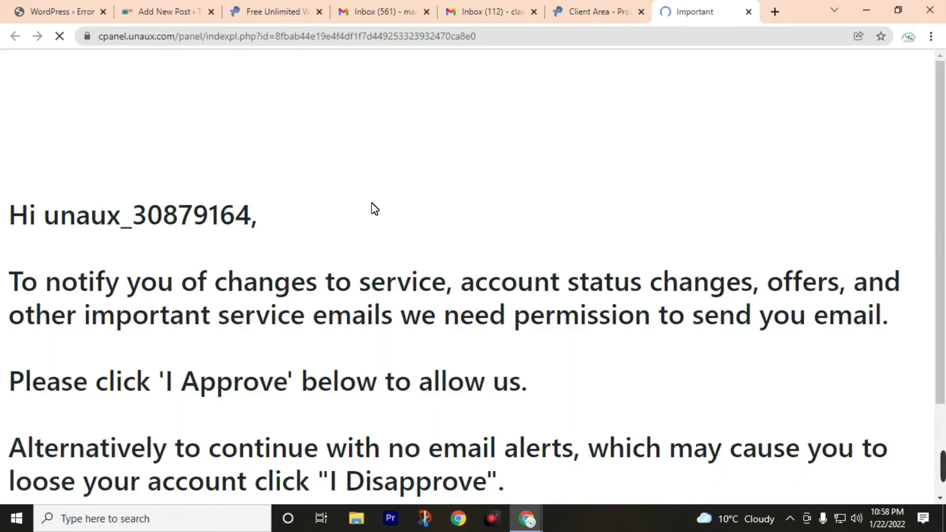
# Step: Approve receiving service emails to reach the Free Hosting plan statistics in VistaPanel
pyautogui.scroll(-2, 462, 338)
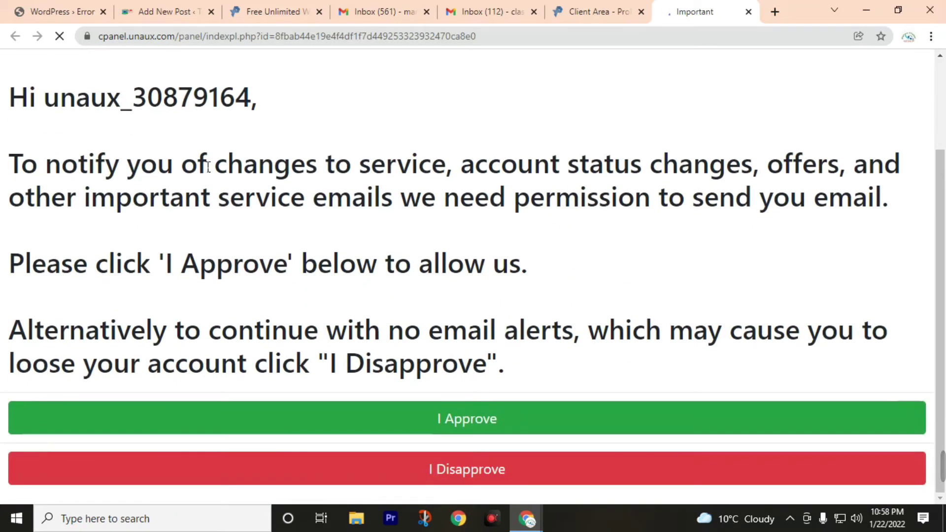
pyautogui.click(438, 421)
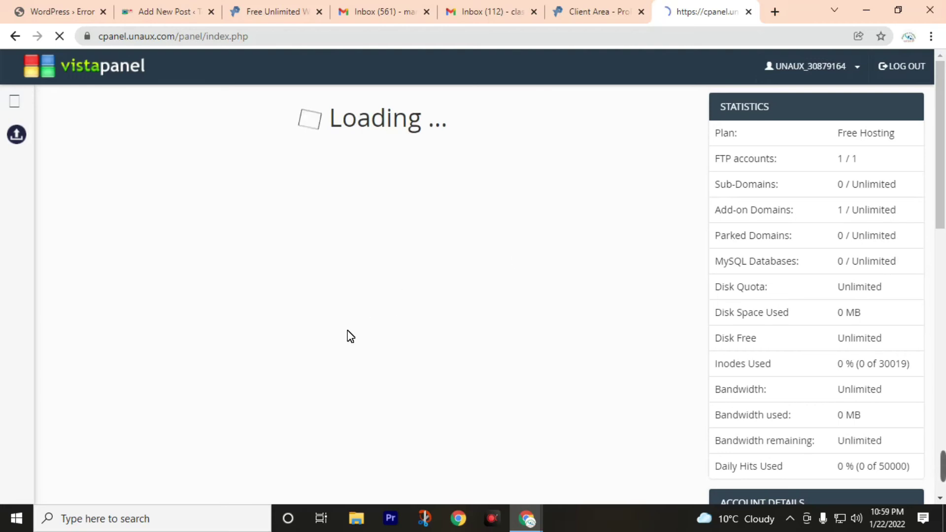
# Step: Let the VistaPanel dashboard finish loading and close the stray extra tab
pyautogui.scroll(-3, 347, 337)
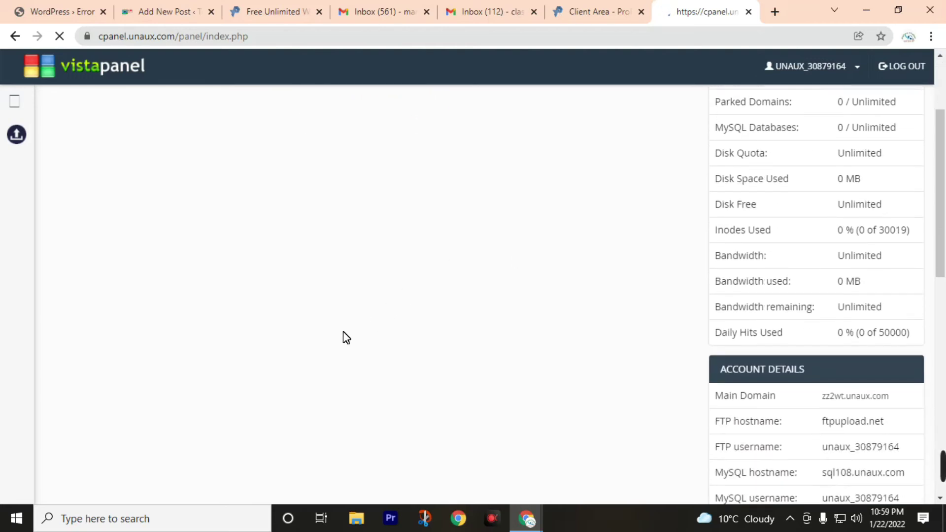
pyautogui.scroll(3, 346, 338)
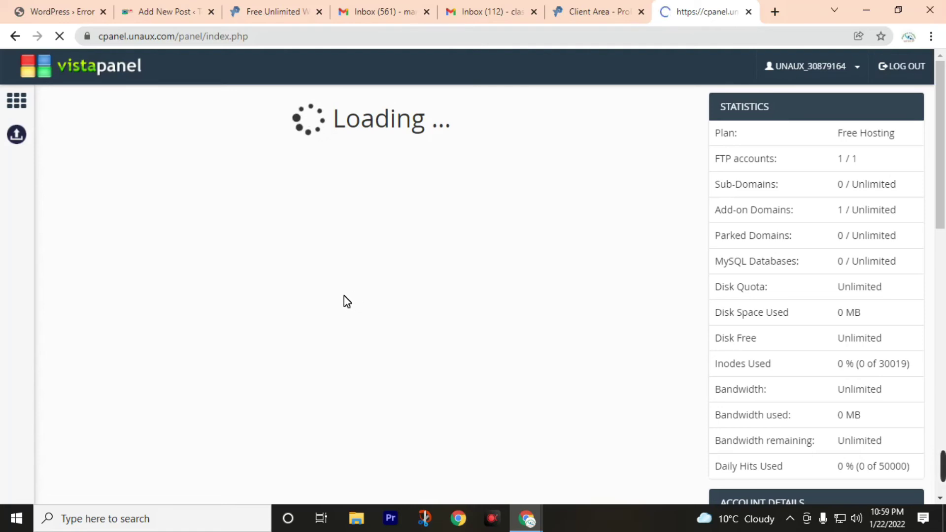
pyautogui.scroll(-10, 351, 306)
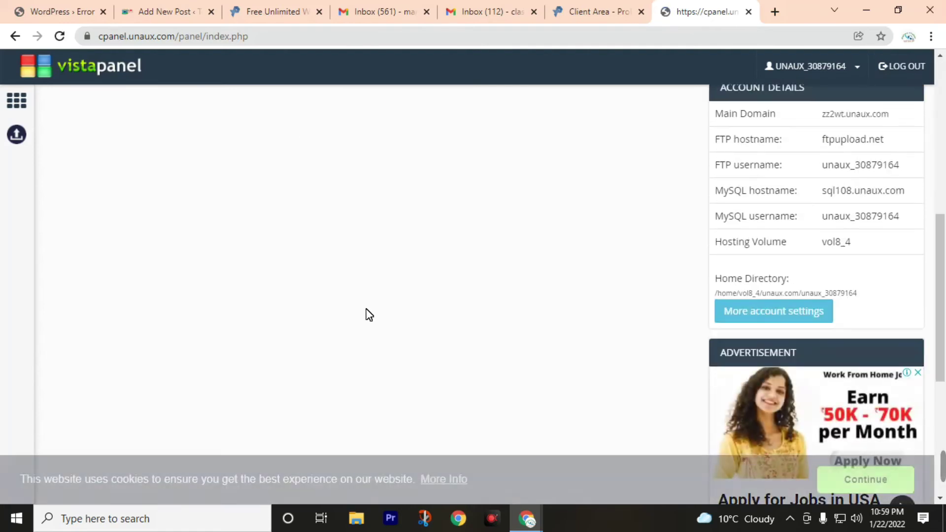
pyautogui.scroll(6, 390, 333)
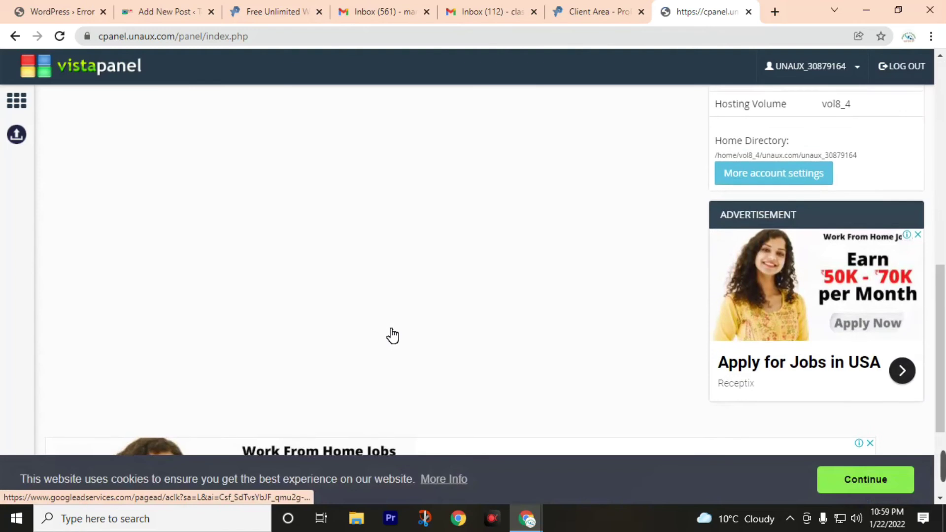
pyautogui.scroll(5, 393, 335)
pyautogui.middleClick(589, 10)
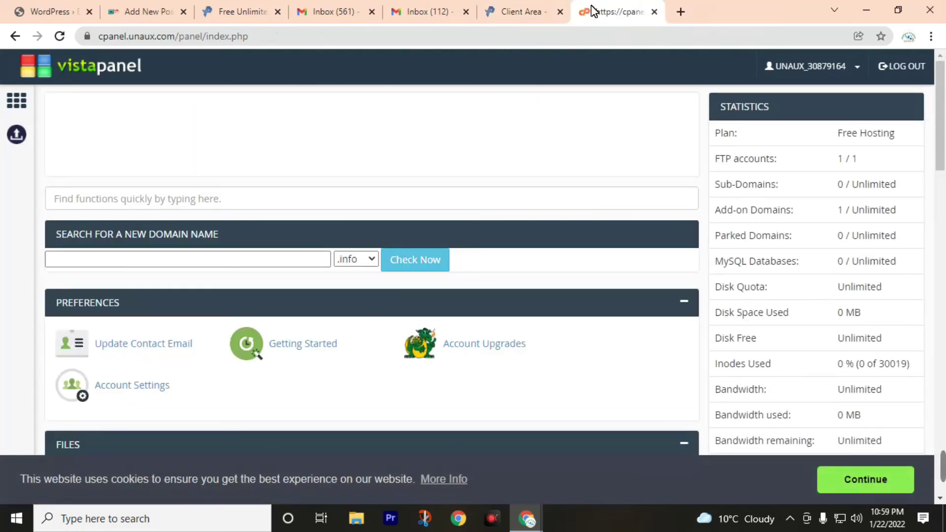
# Step: Select the new-domain search box, then browse the Files, Databases, Domains, Security, Software and Support sections
pyautogui.click(226, 260)
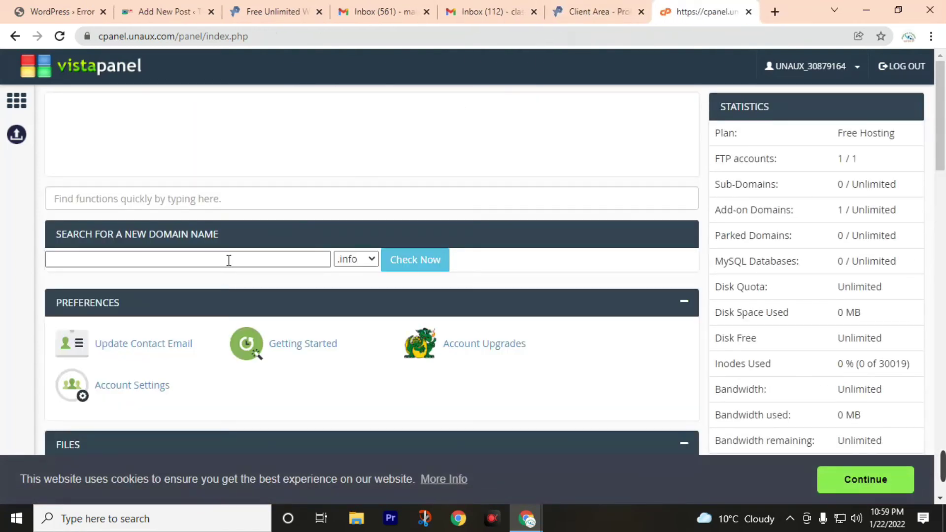
pyautogui.scroll(-3, 230, 259)
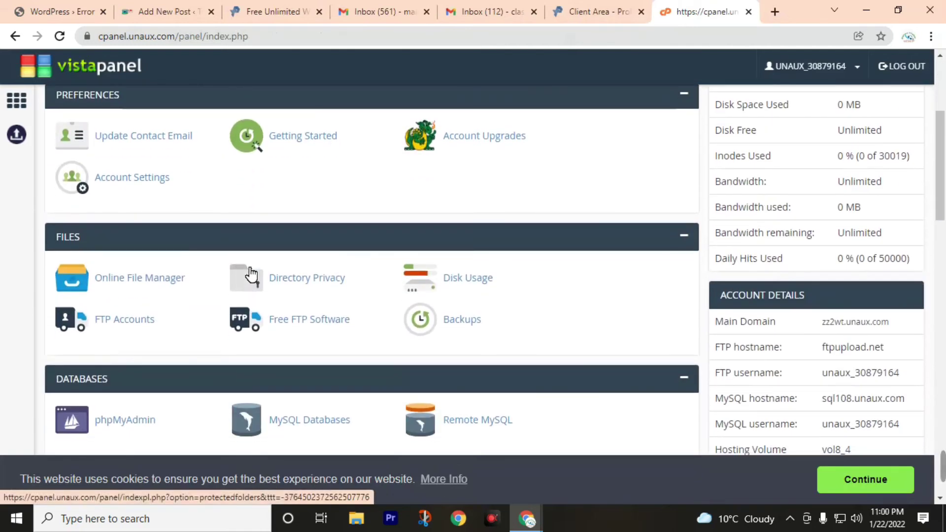
pyautogui.scroll(-5, 251, 275)
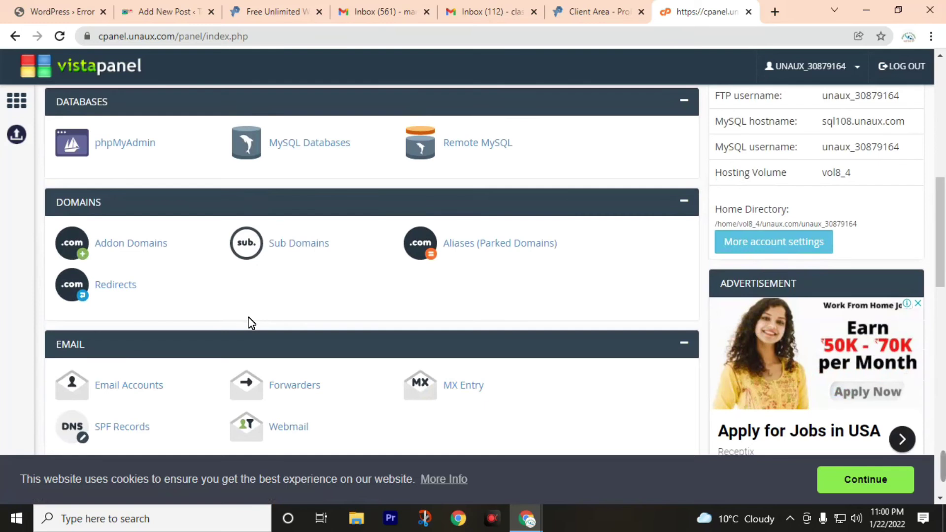
pyautogui.scroll(-7, 197, 315)
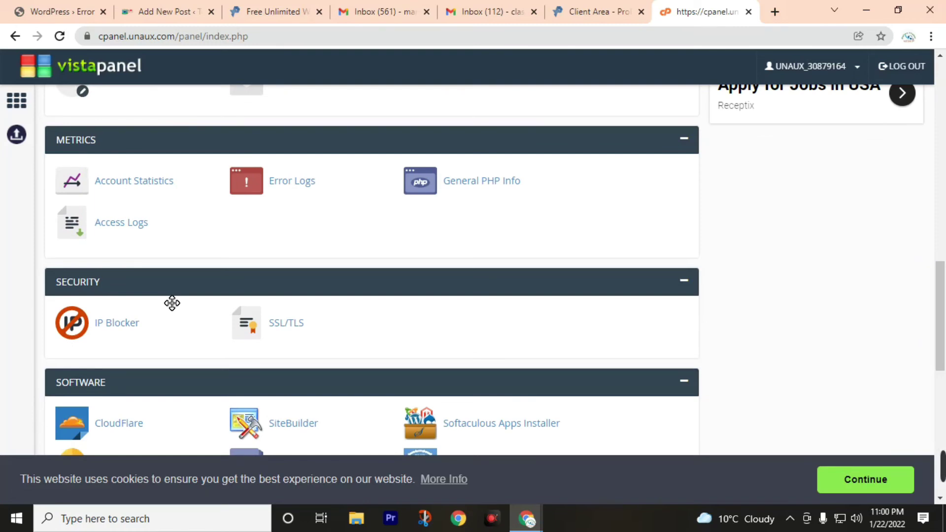
pyautogui.scroll(-5, 177, 321)
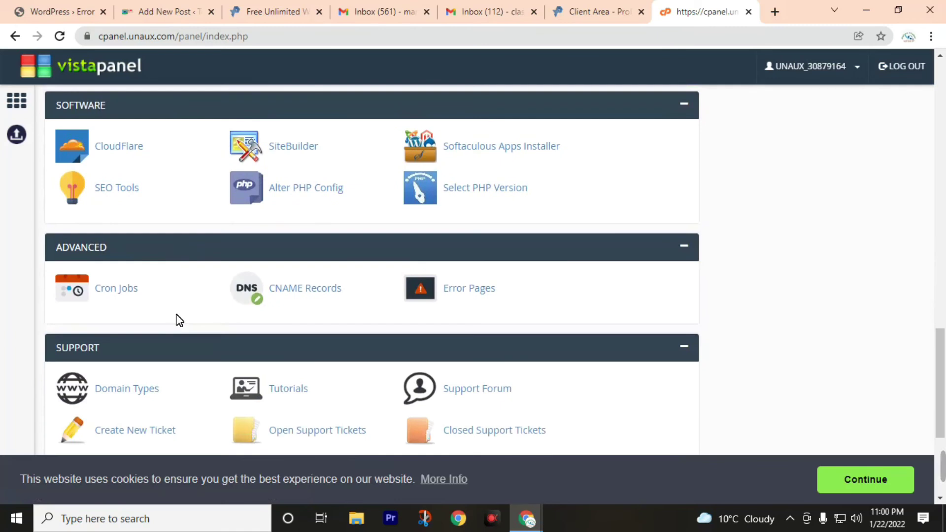
pyautogui.scroll(-5, 177, 320)
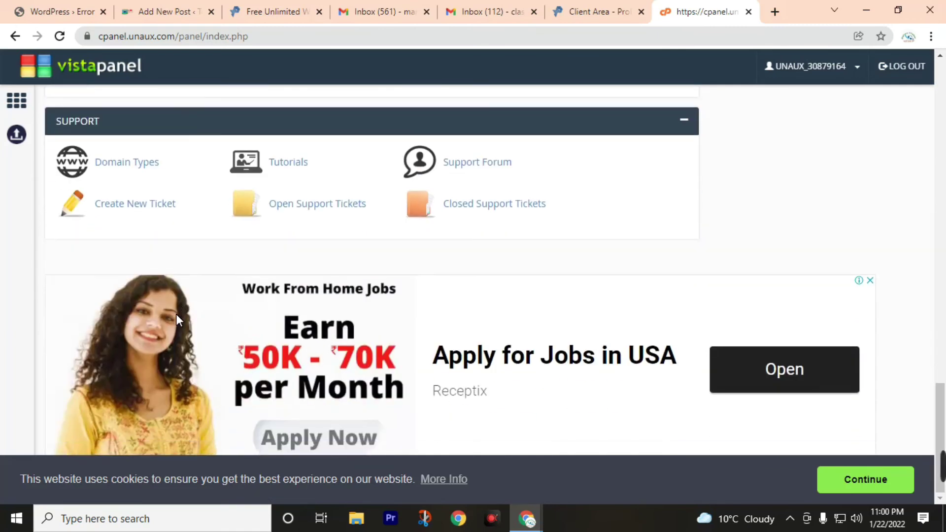
pyautogui.scroll(6, 180, 320)
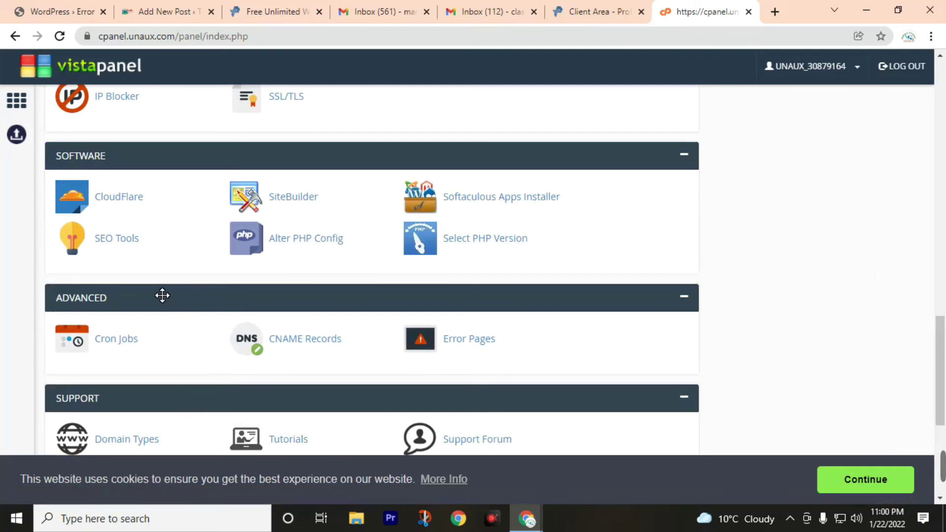
pyautogui.scroll(4, 177, 295)
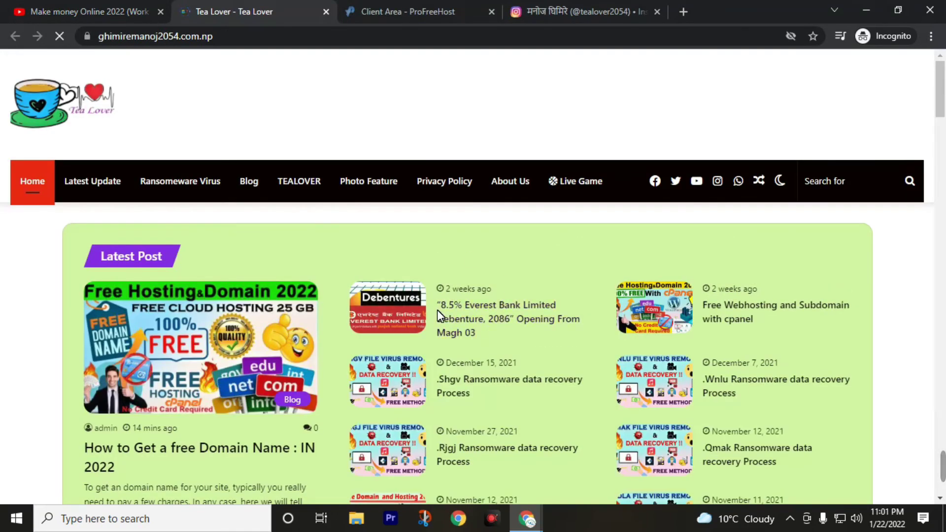
# Step: Switch to the Instagram profile tab and scroll down to its posts grid
pyautogui.scroll(-3, 253, 447)
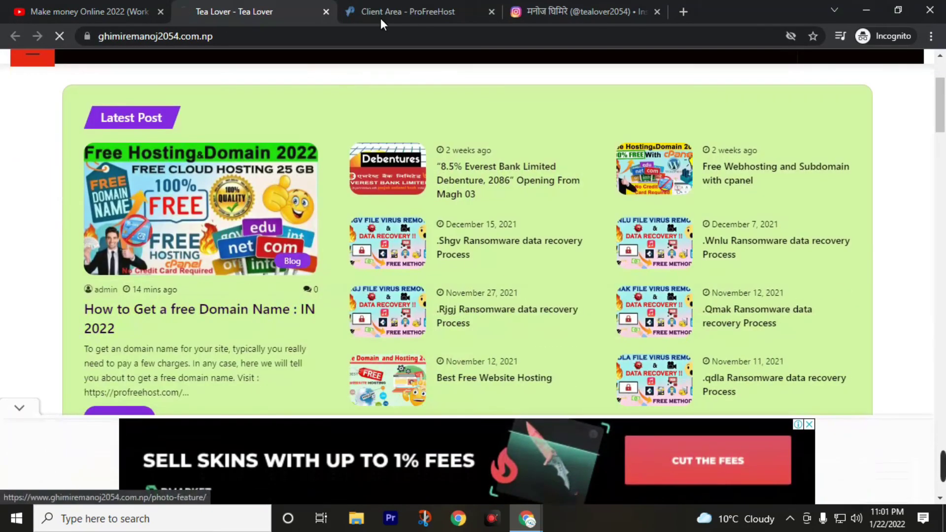
pyautogui.click(531, 8)
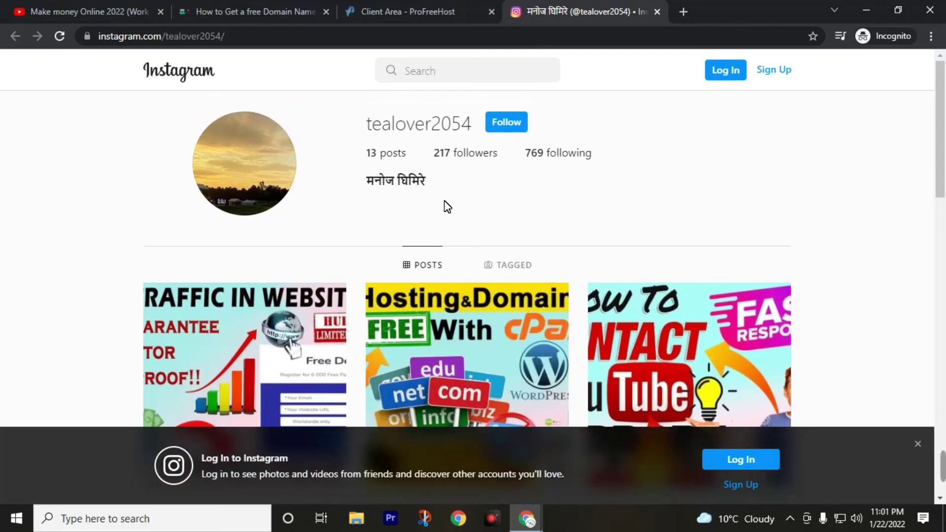
pyautogui.scroll(-3, 444, 203)
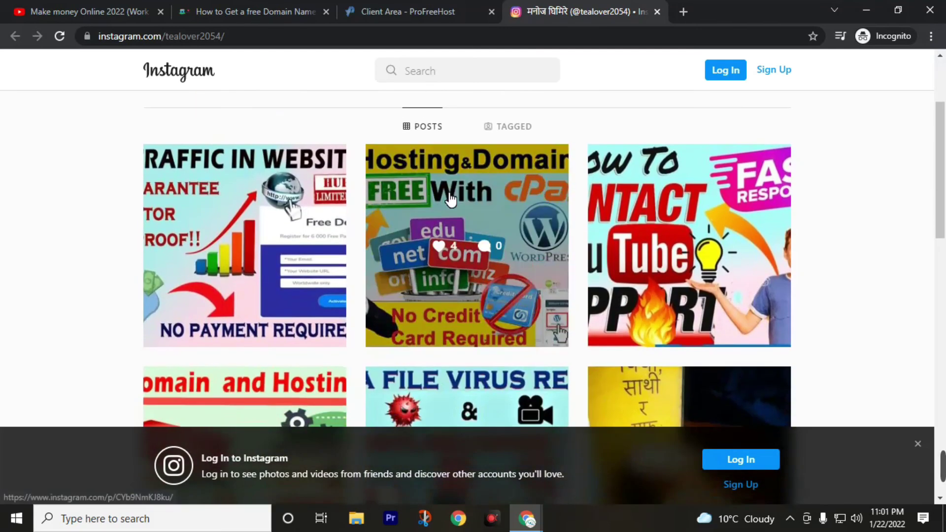